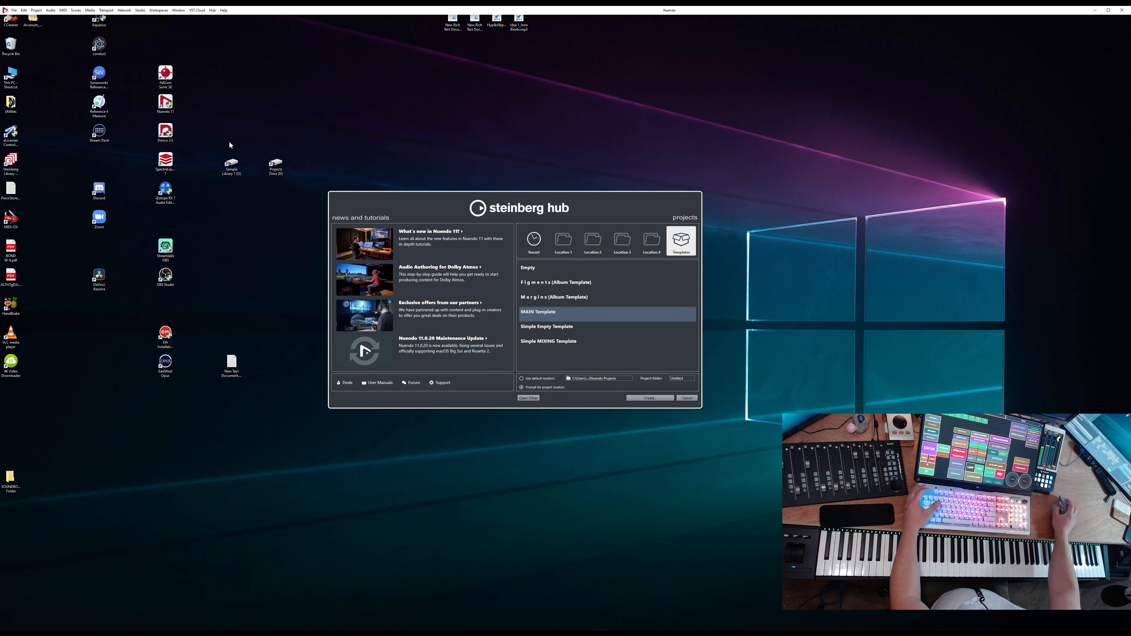
Select the Empty project template in the Steinberg Hub
drag(519, 196, 516, 202)
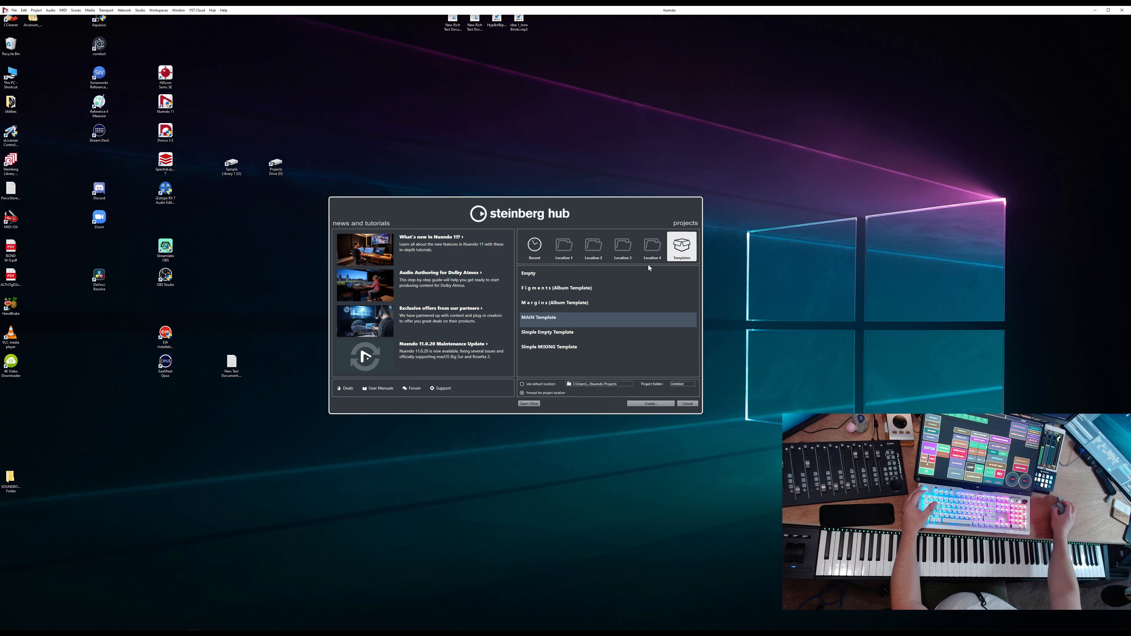
click(559, 274)
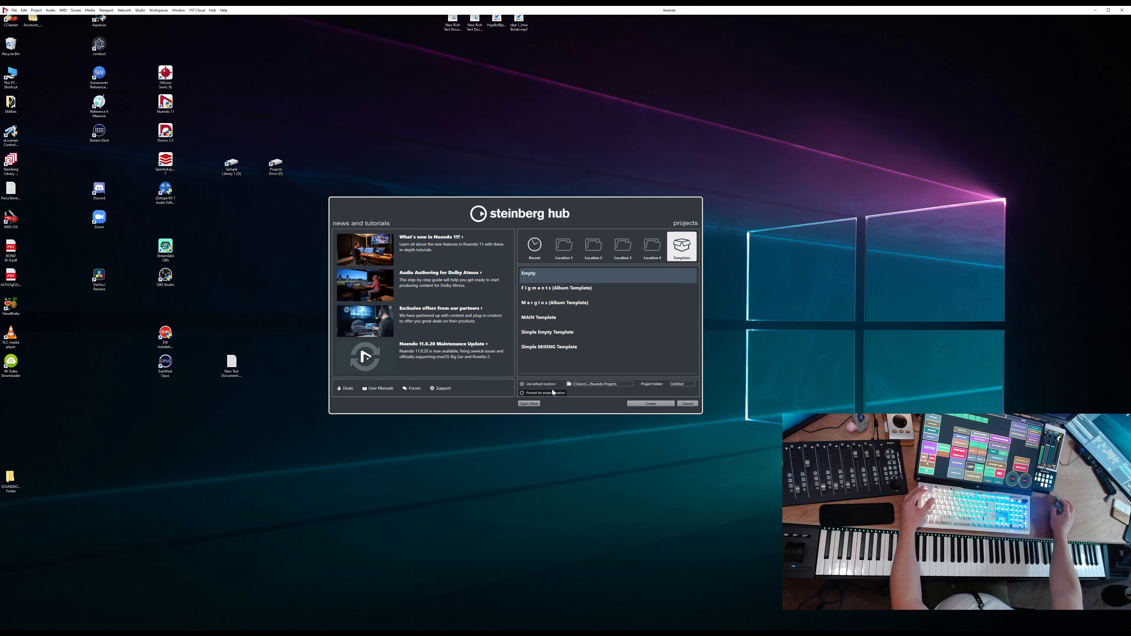
click(524, 386)
click(599, 384)
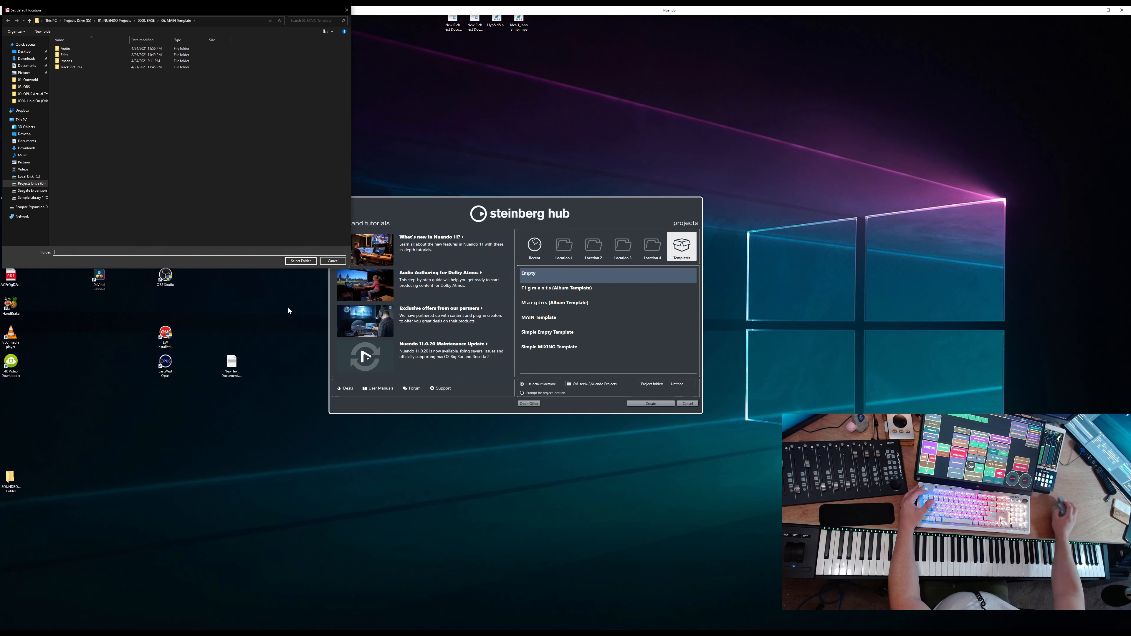
key(Escape)
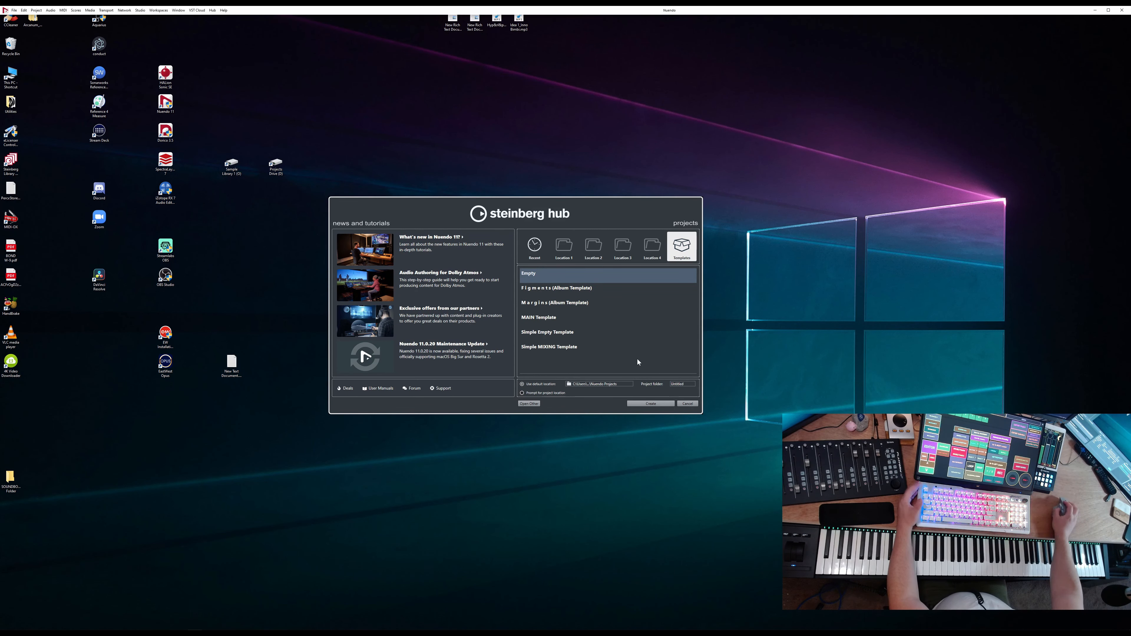
Set the Hub to prompt for the project location and create the empty project
click(532, 394)
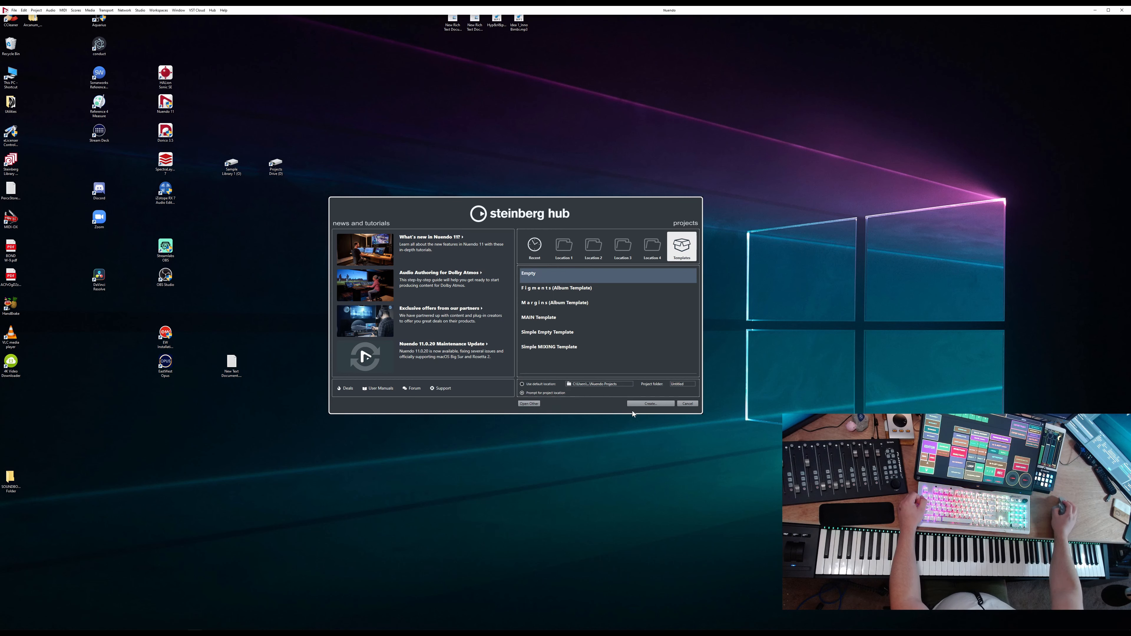
click(656, 404)
Create a new folder named Video Test Project inside 01. NUENDO Projects on Projects Drive (D:)
drag(445, 150, 581, 176)
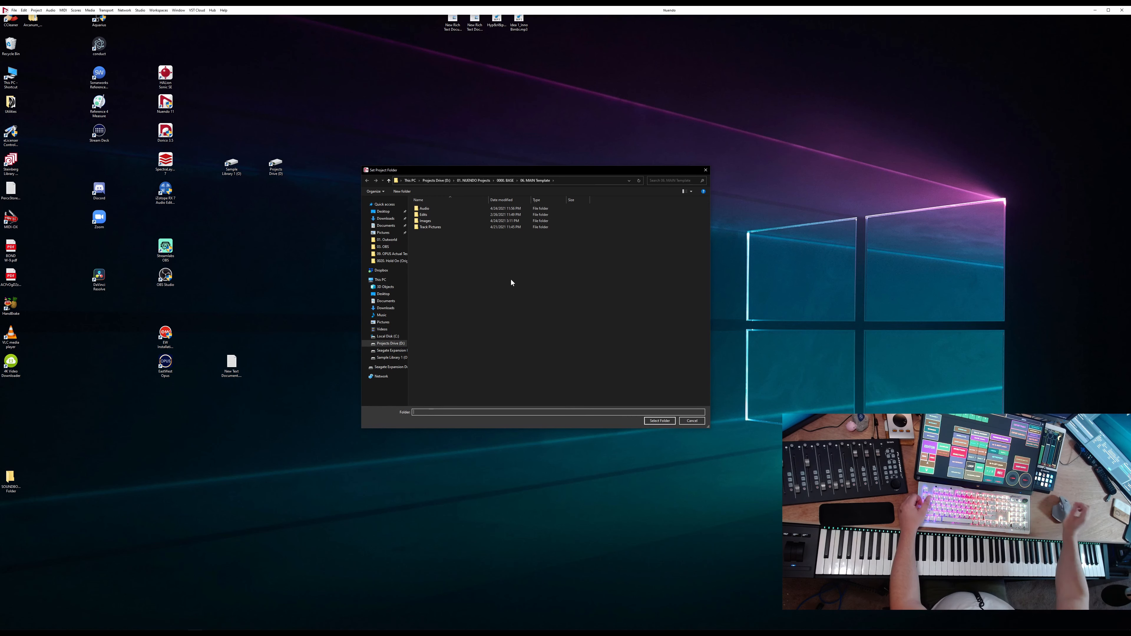
click(390, 343)
double_click(439, 209)
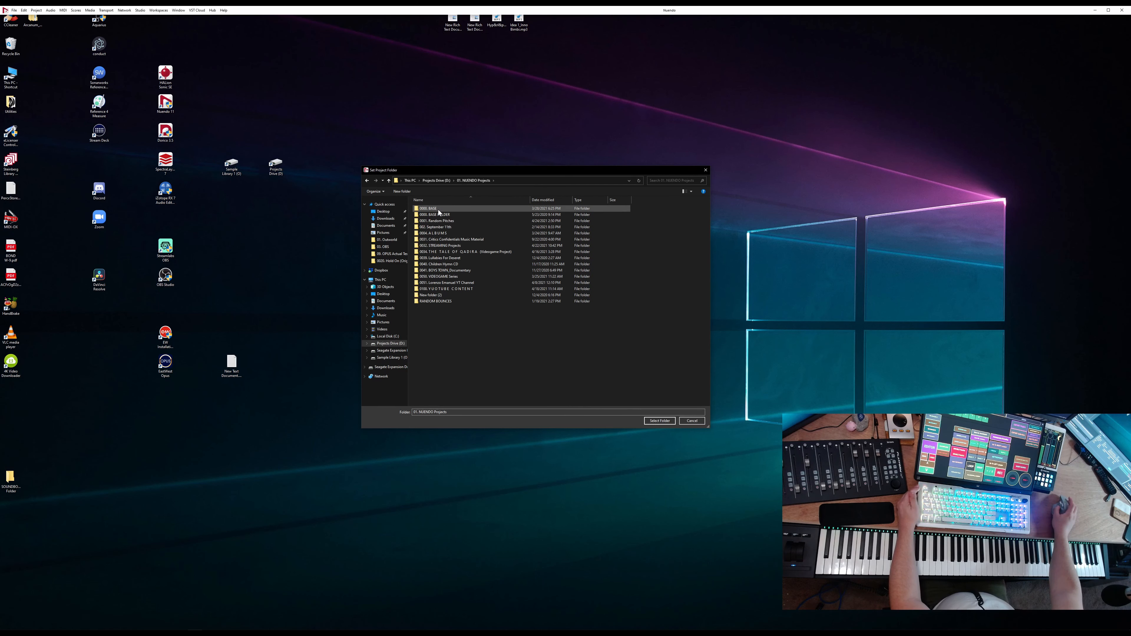
right_click(439, 325)
click(521, 404)
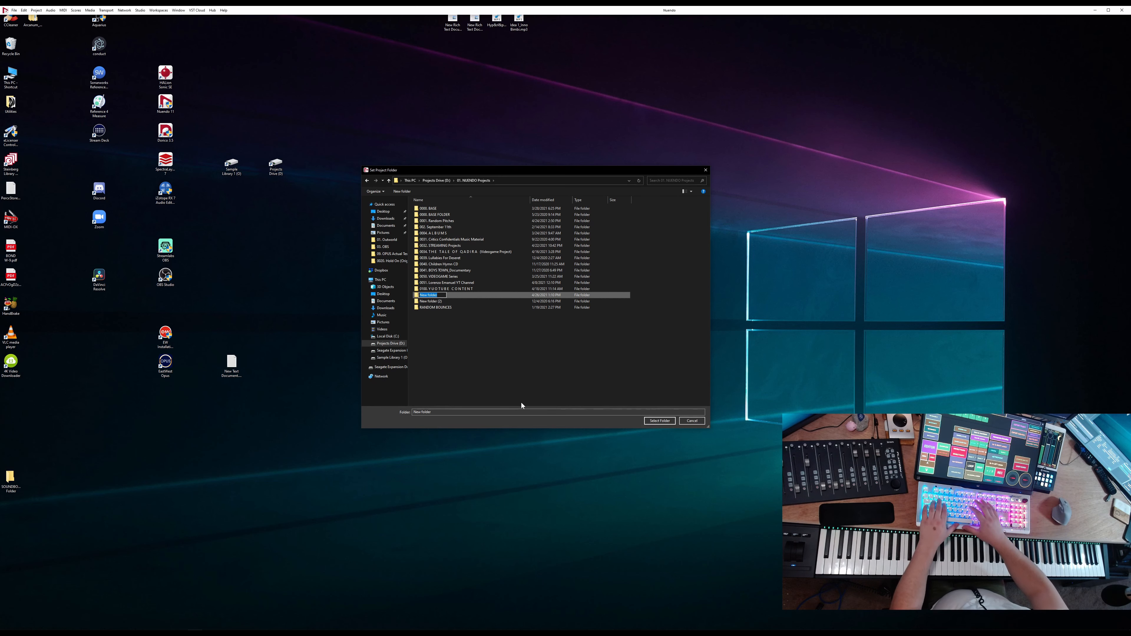
text(Video Test Project)
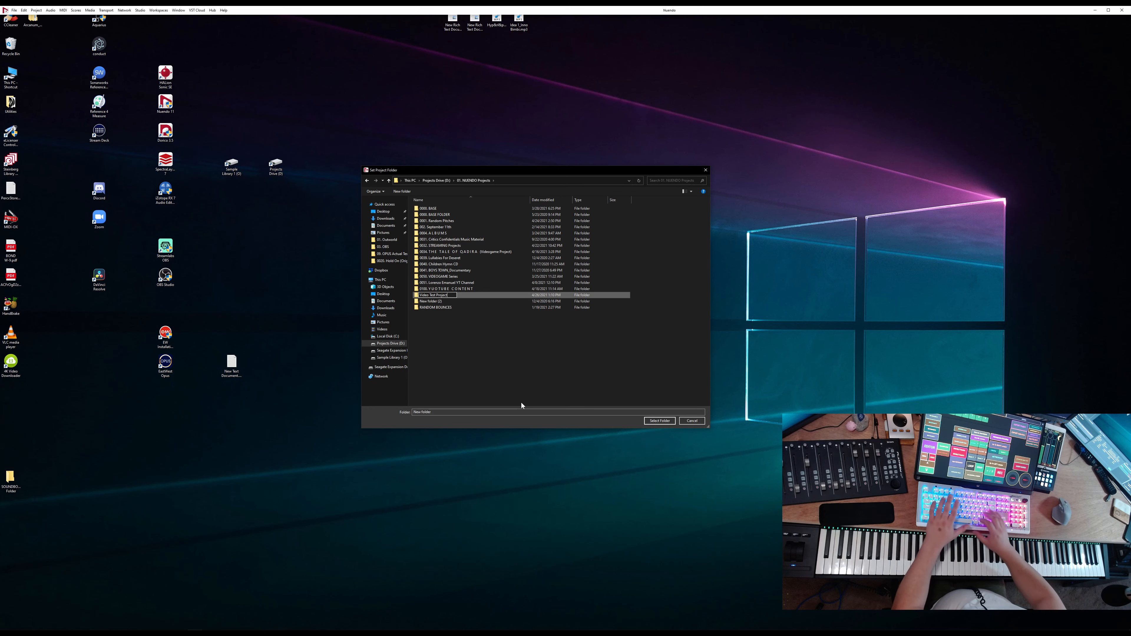
key(Return)
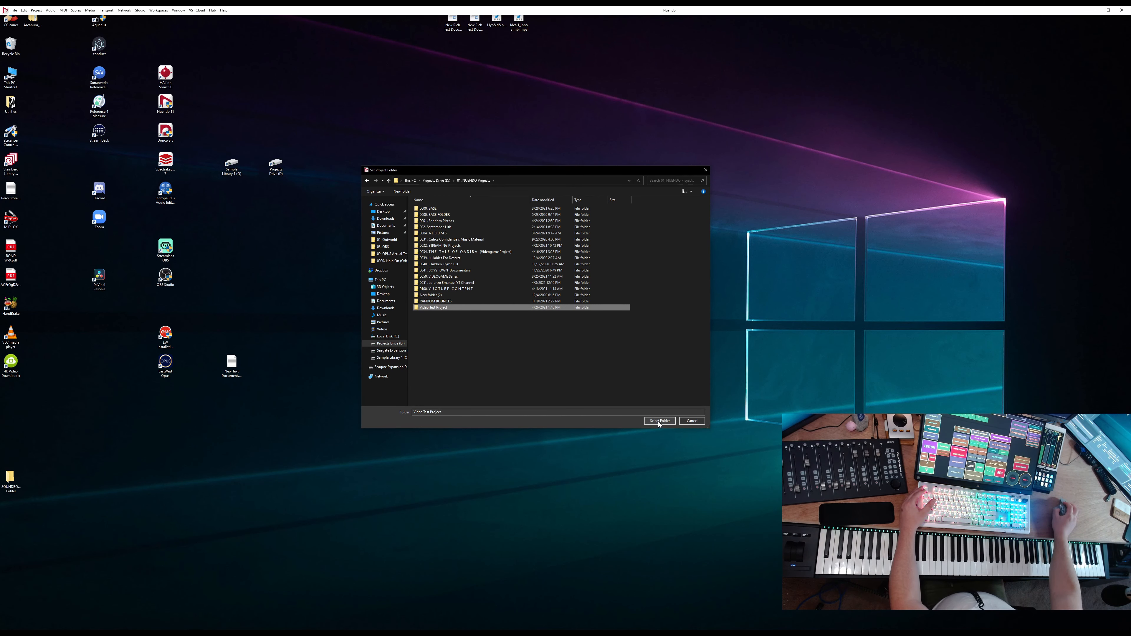
Select the Video Test Project folder as the project folder
click(440, 301)
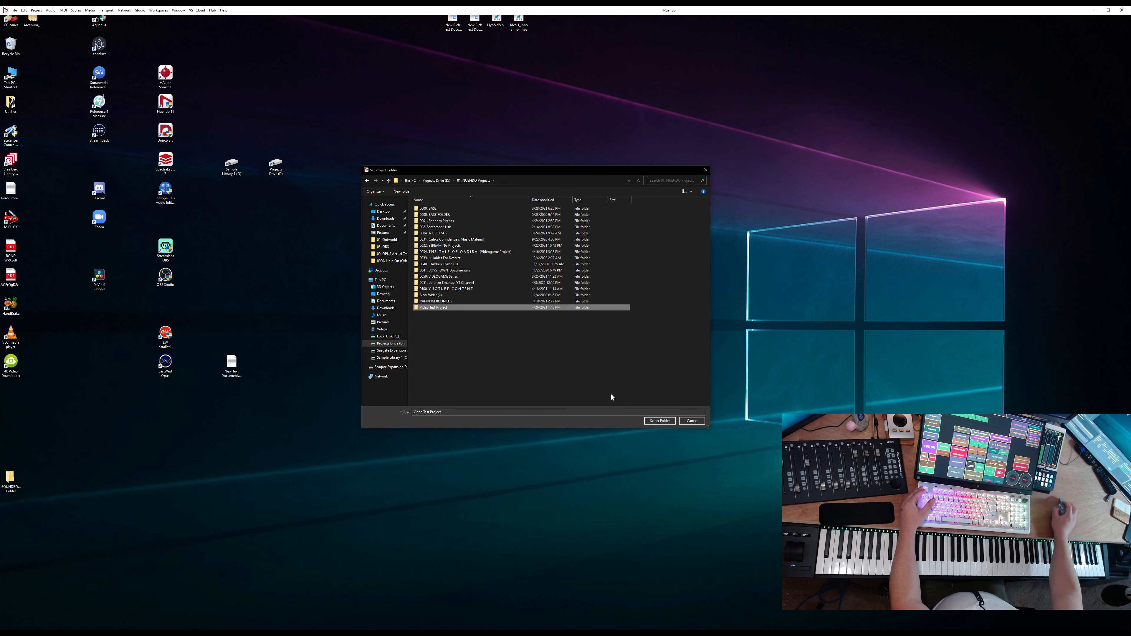
click(655, 422)
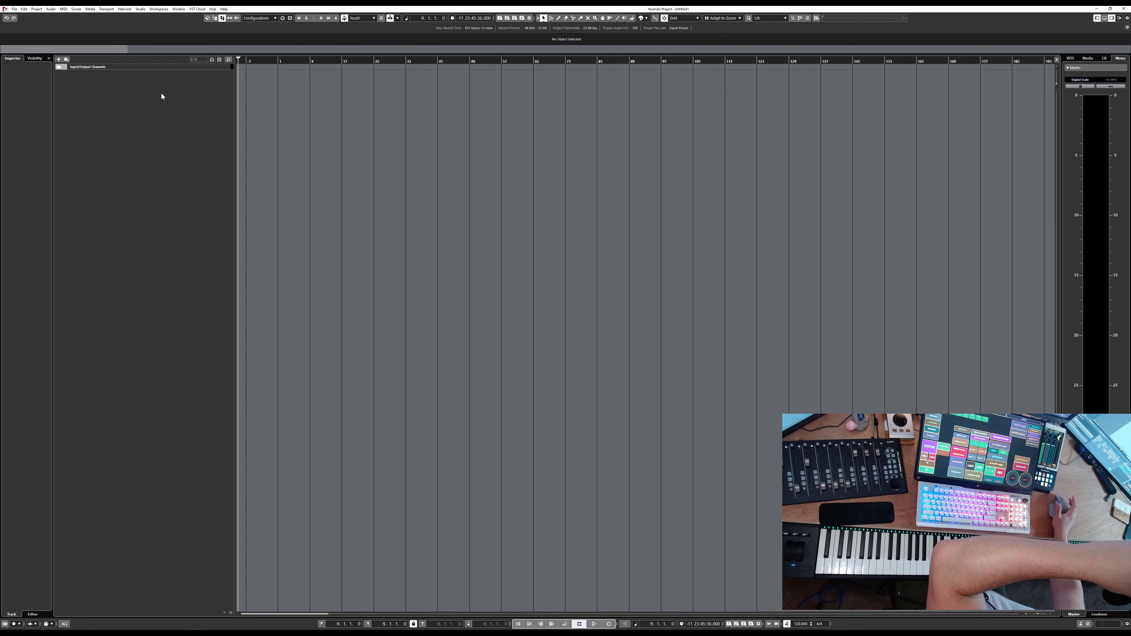
Start adding an instrument track and pick HALion Sonic SE as its instrument
click(160, 146)
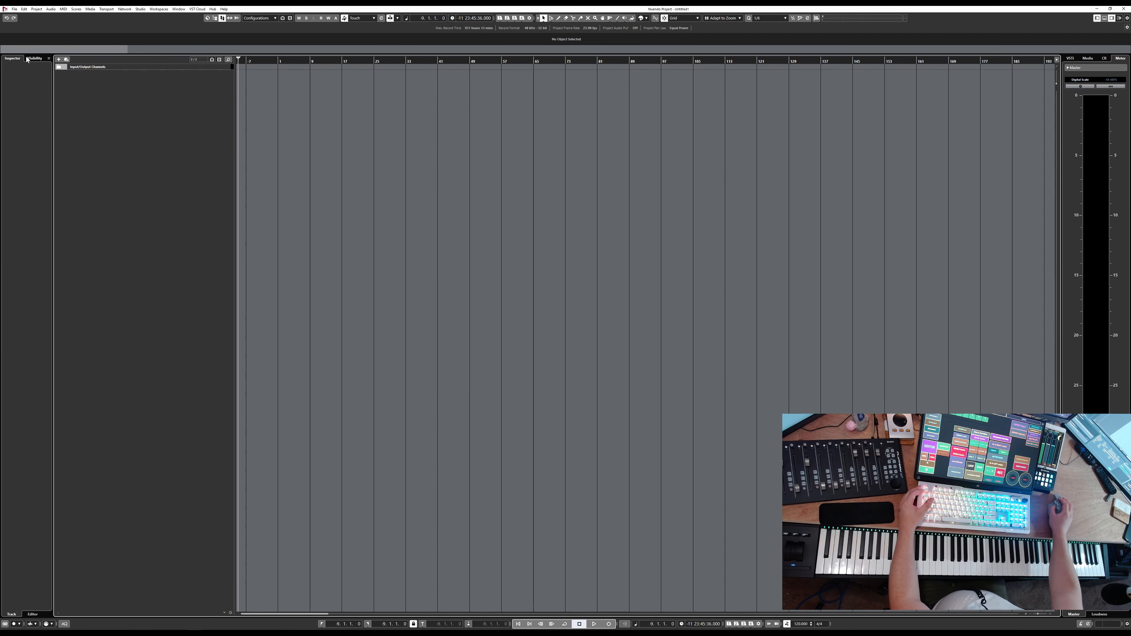
right_click(133, 99)
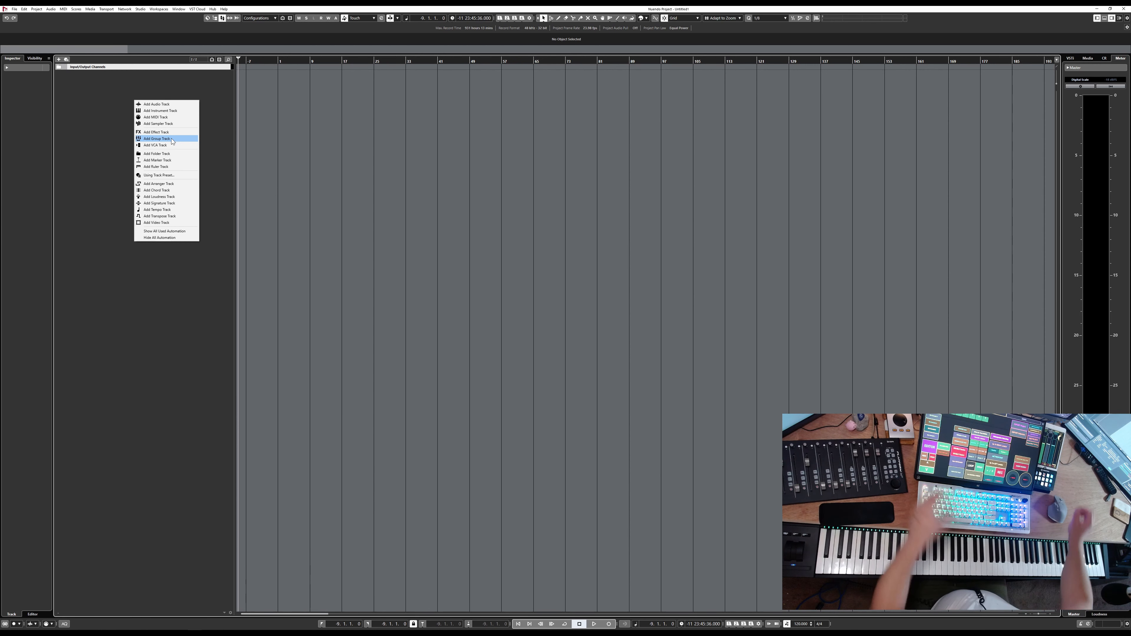
click(156, 111)
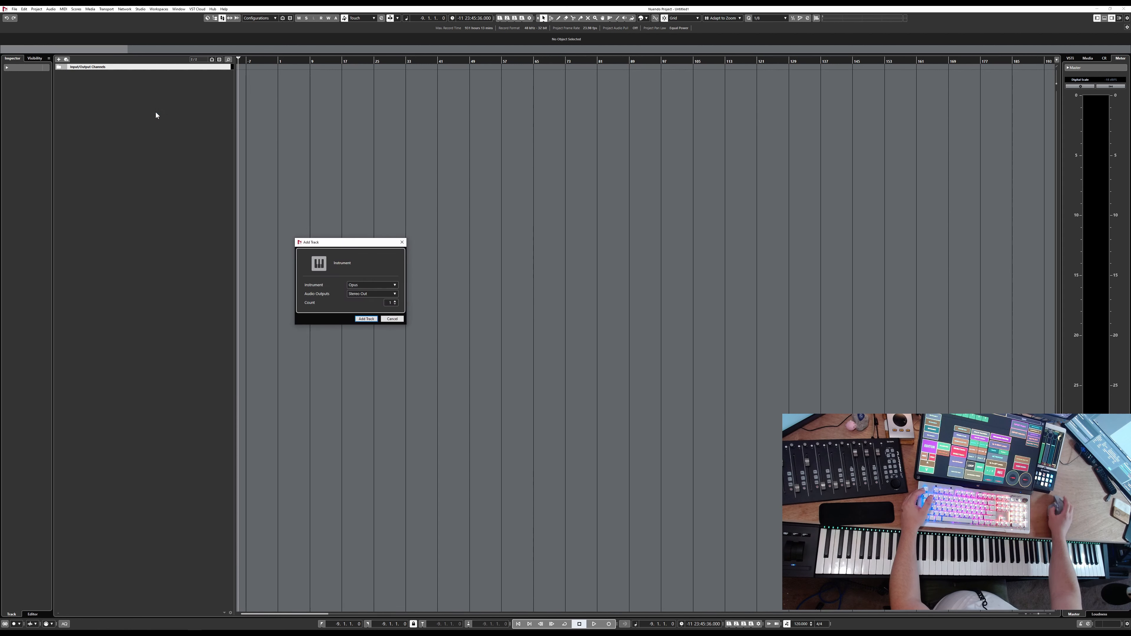
click(362, 285)
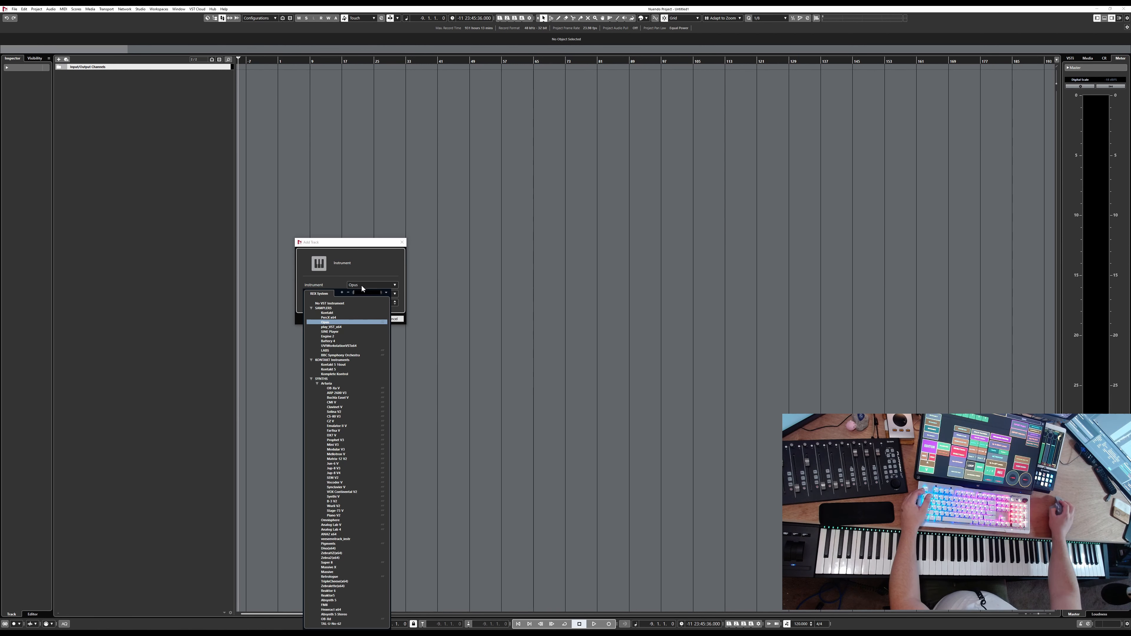
click(311, 379)
click(310, 360)
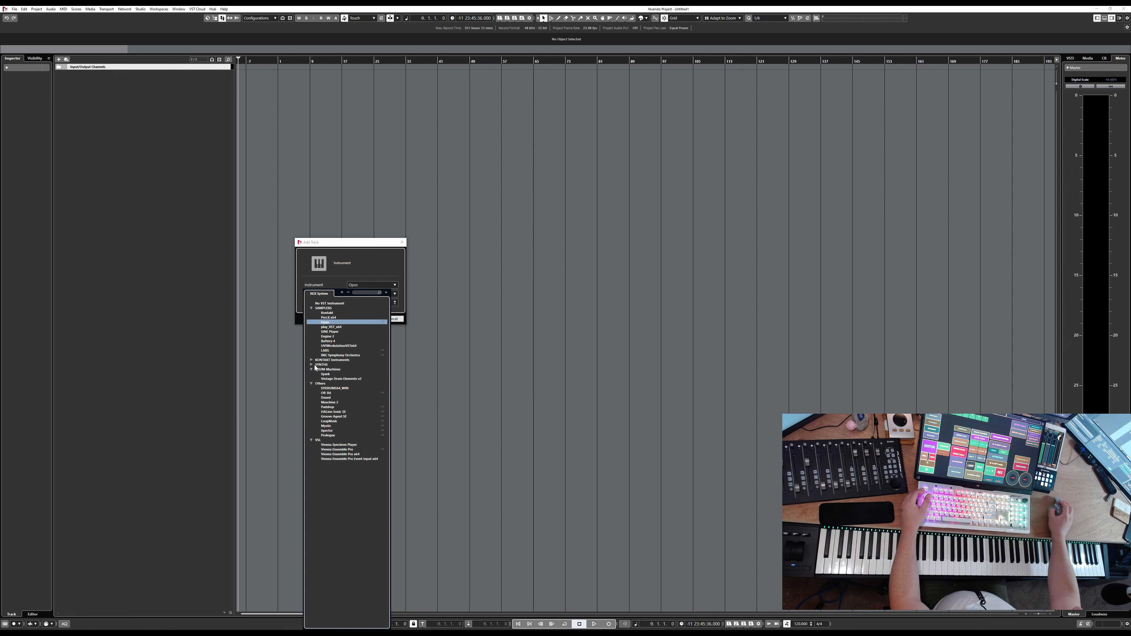
click(310, 308)
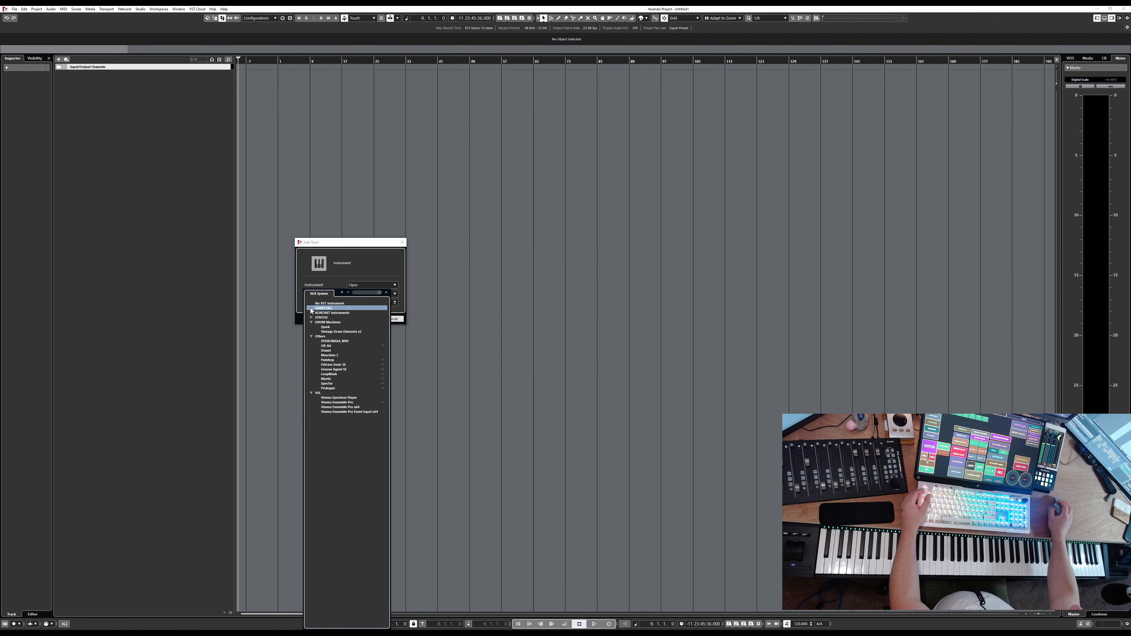
click(310, 337)
click(311, 341)
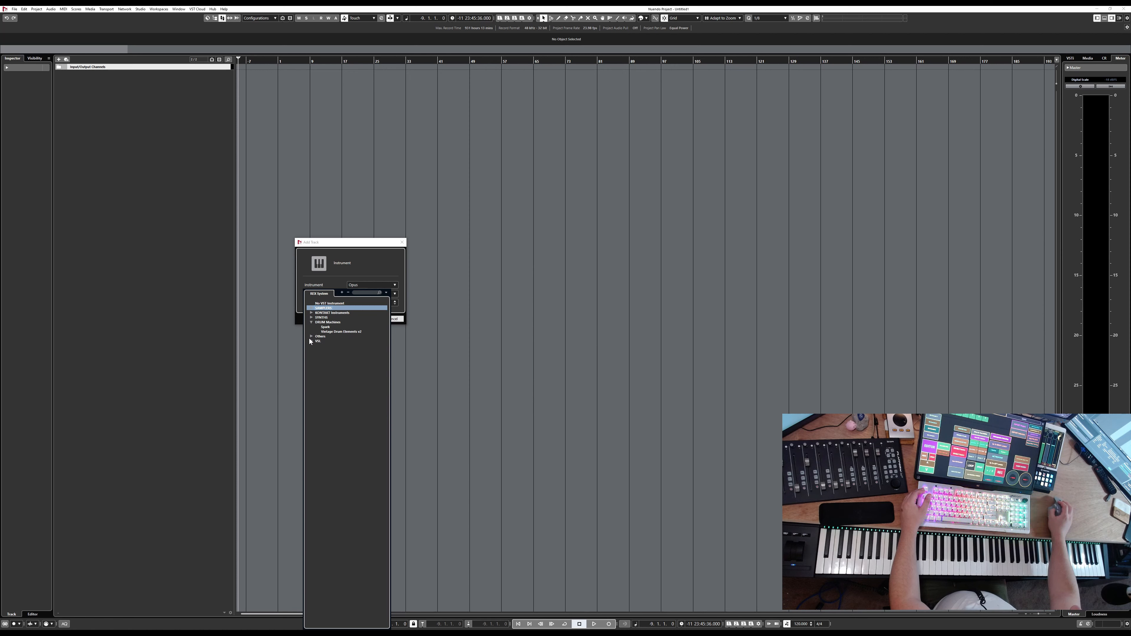
click(311, 322)
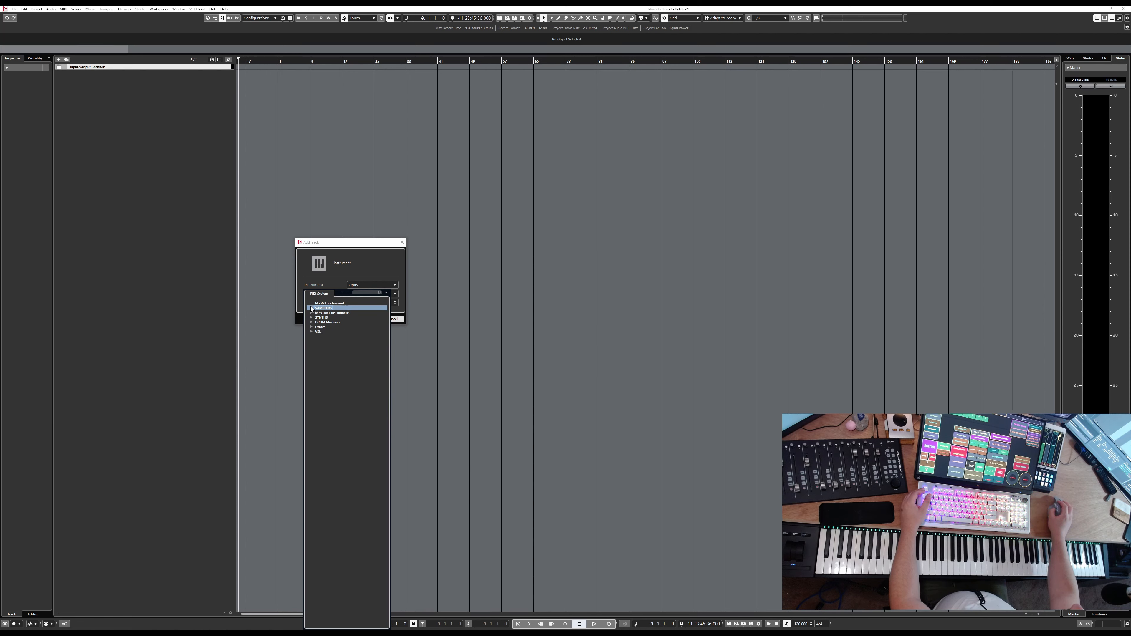
click(311, 308)
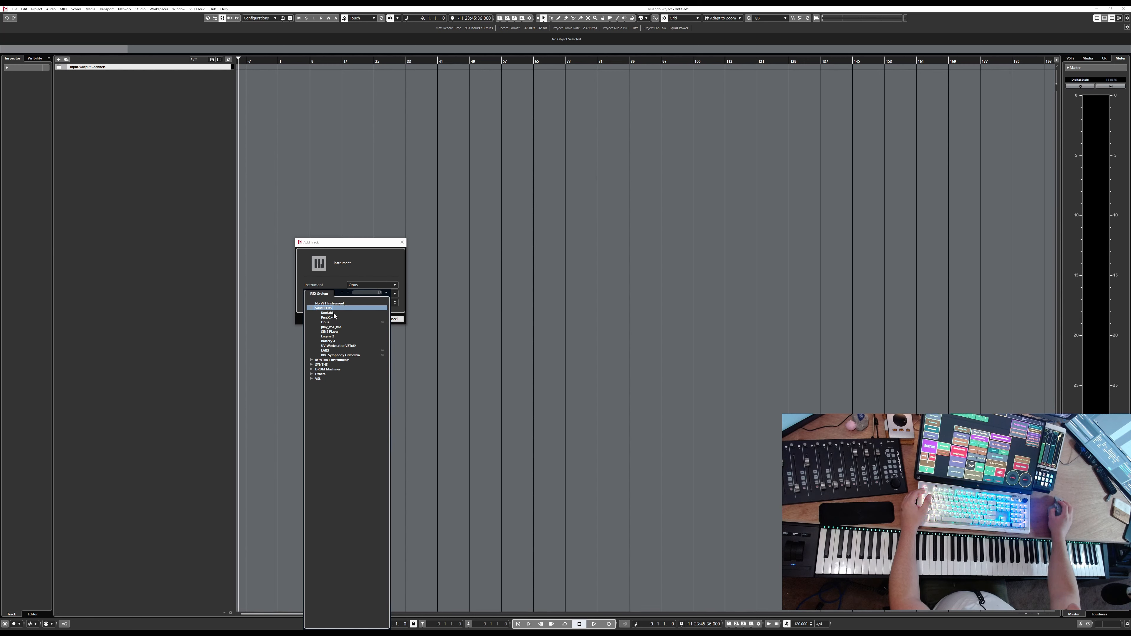
click(310, 373)
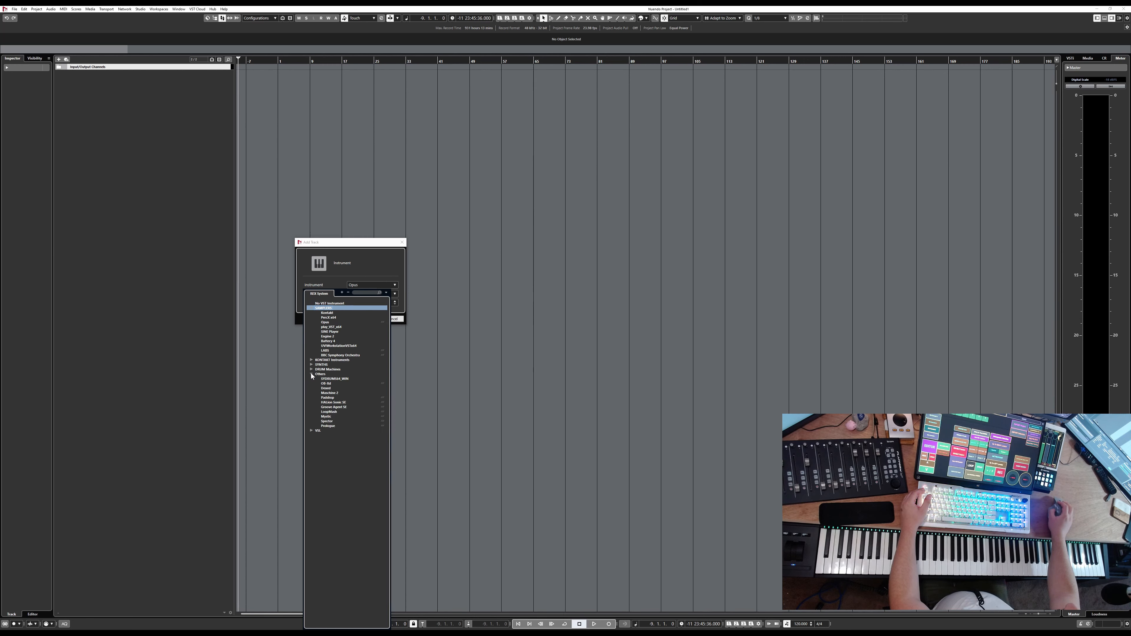
click(334, 403)
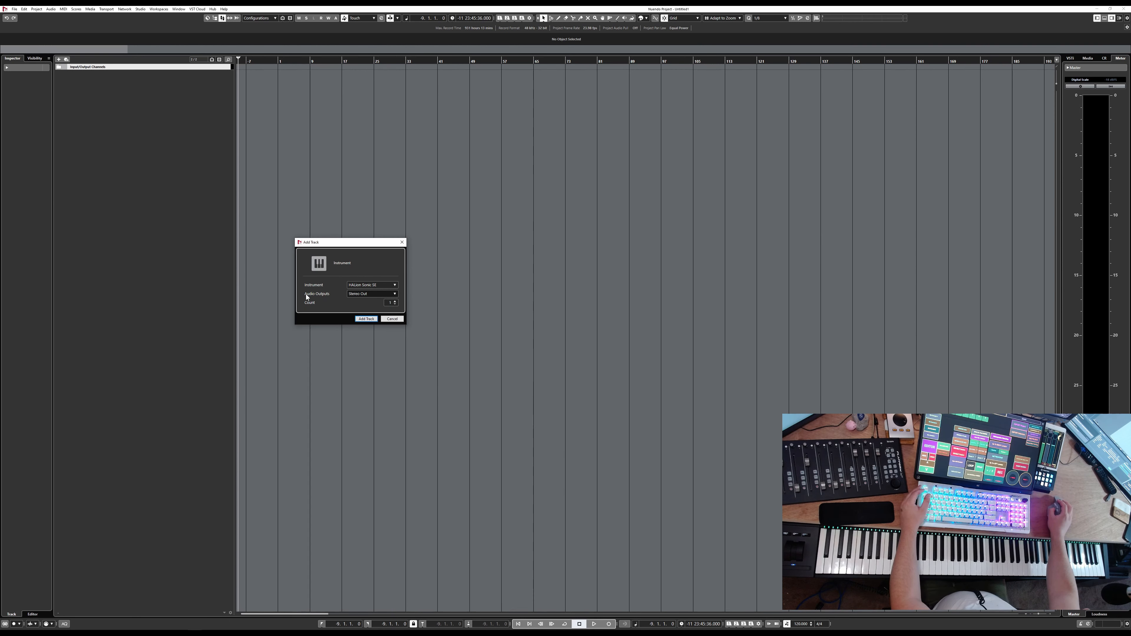
Add the HALion Sonic SE instrument track with Stereo Out as its audio output
click(389, 293)
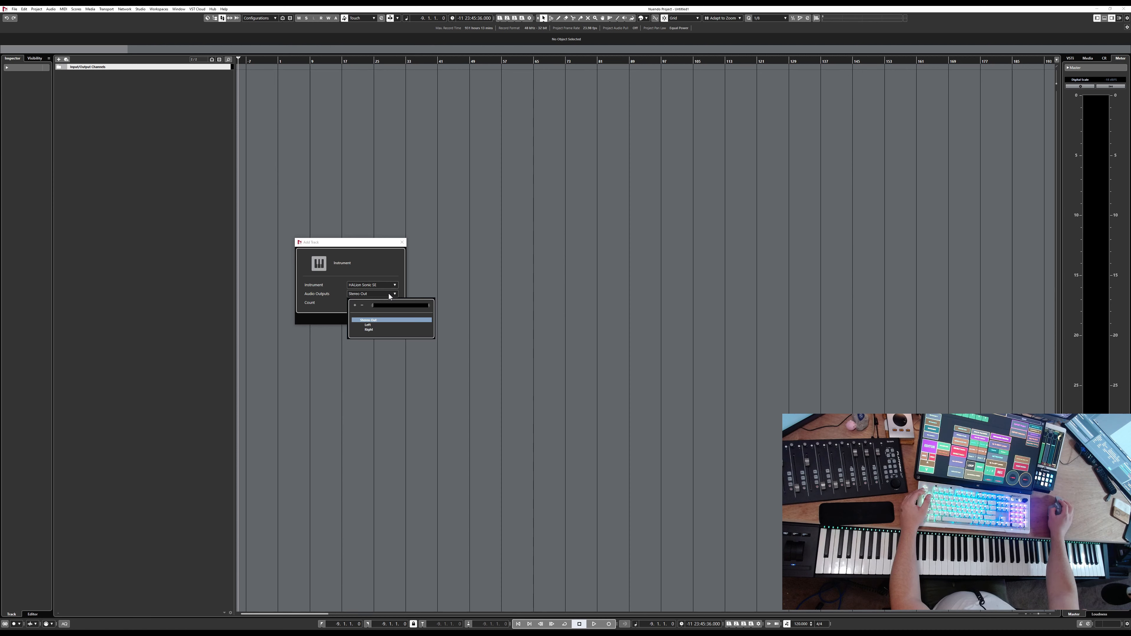
click(337, 299)
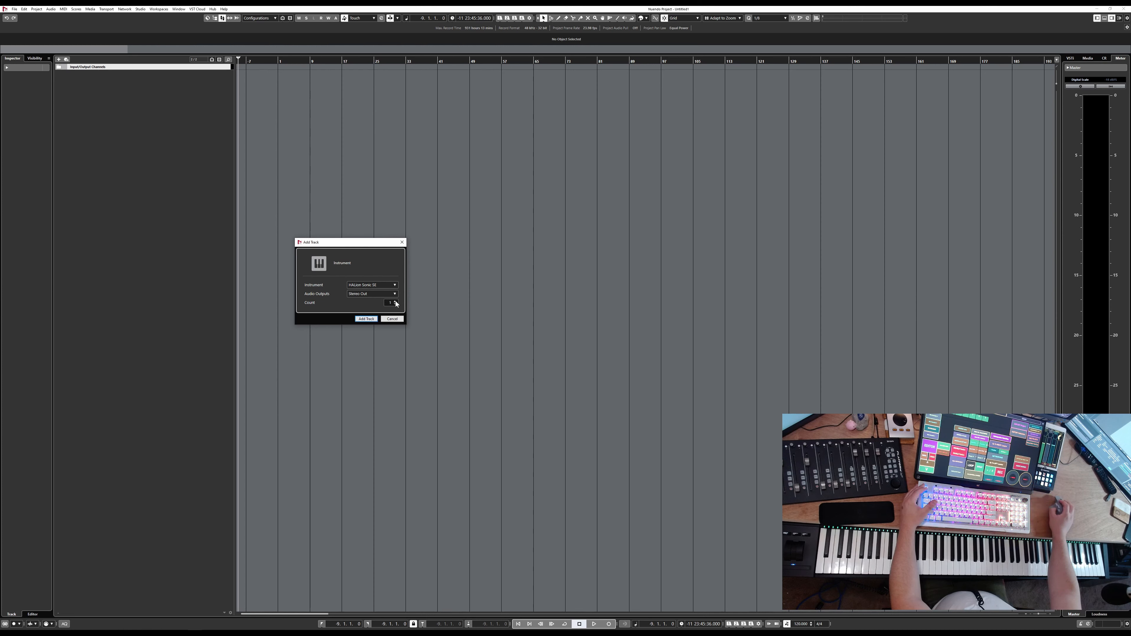
click(367, 319)
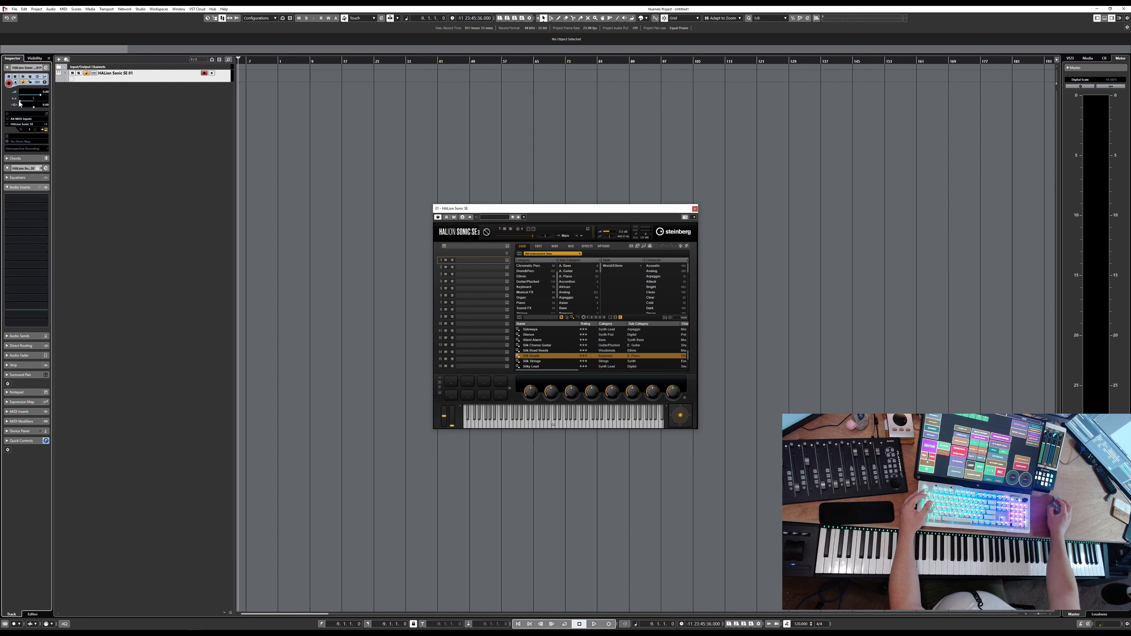
Set the instrument track's pan to center using the Stereo Balance Panner
mouse_move(18, 103)
mouse_down()
mouse_move(50, 105)
mouse_move(39, 104)
mouse_up()
double_click(39, 103)
drag(585, 326, 566, 327)
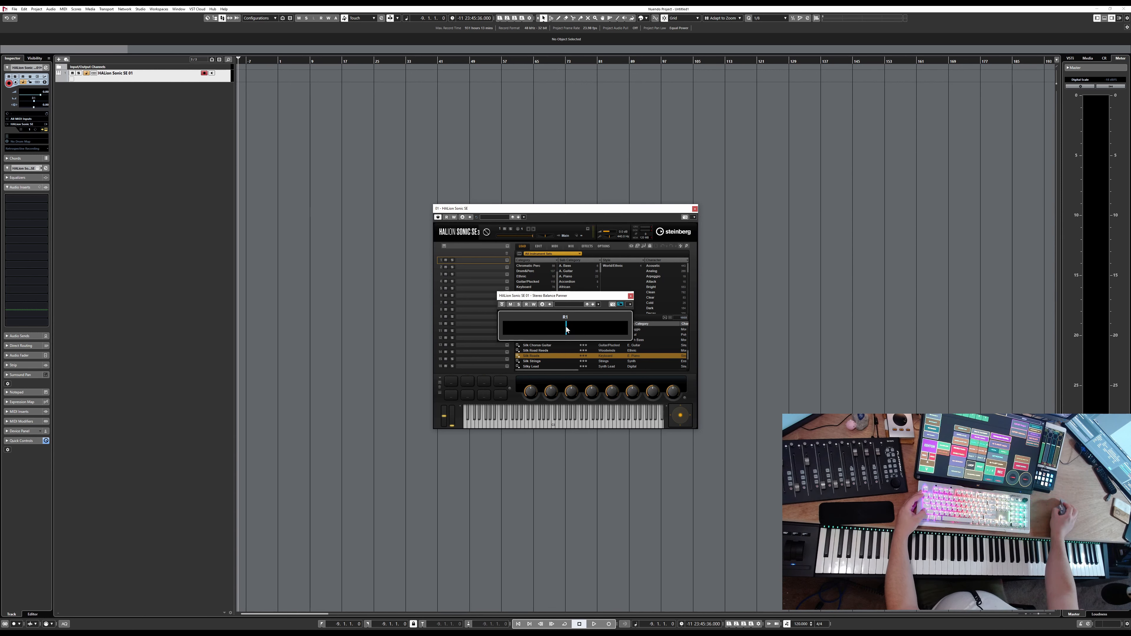
ctrl+click(566, 327)
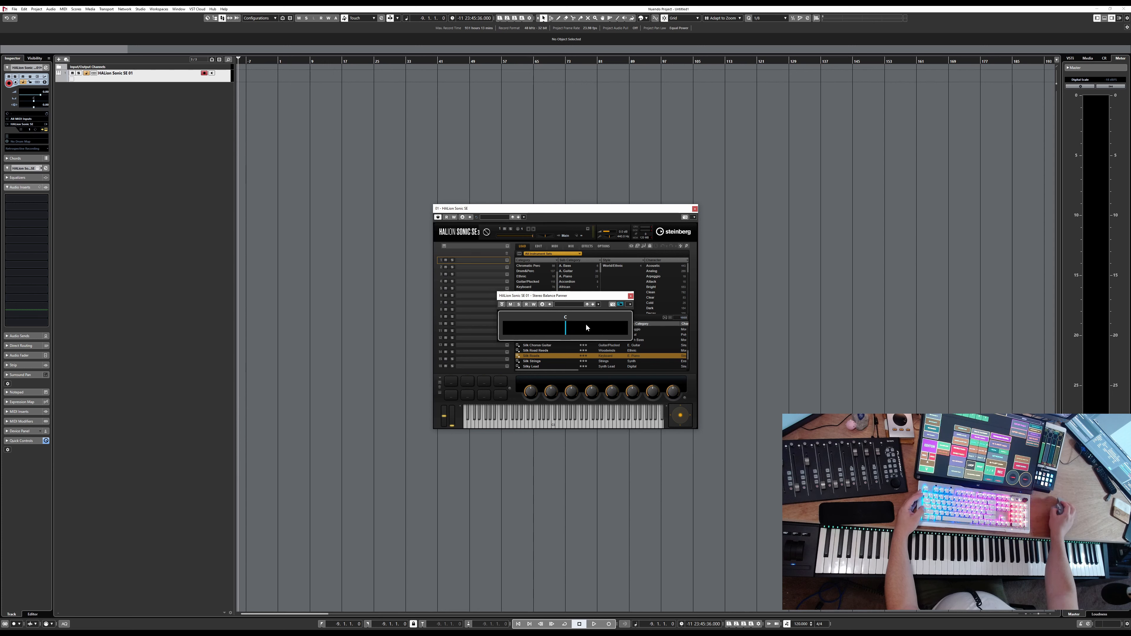
click(631, 296)
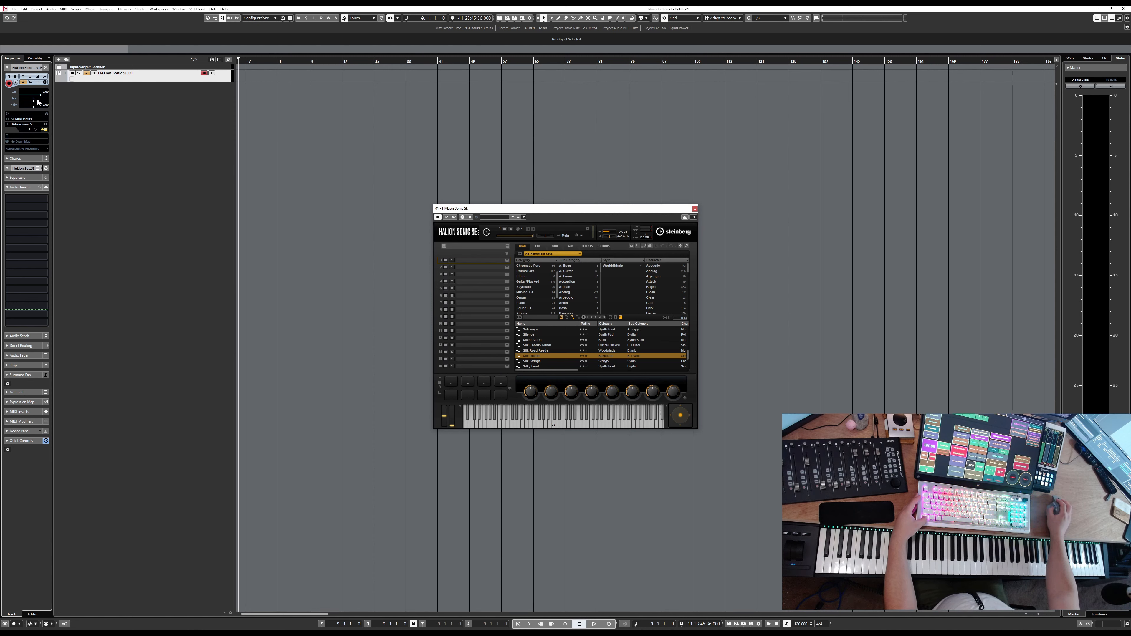
Adjust the track's pan control in the inspector
scroll(37, 100, up, 3)
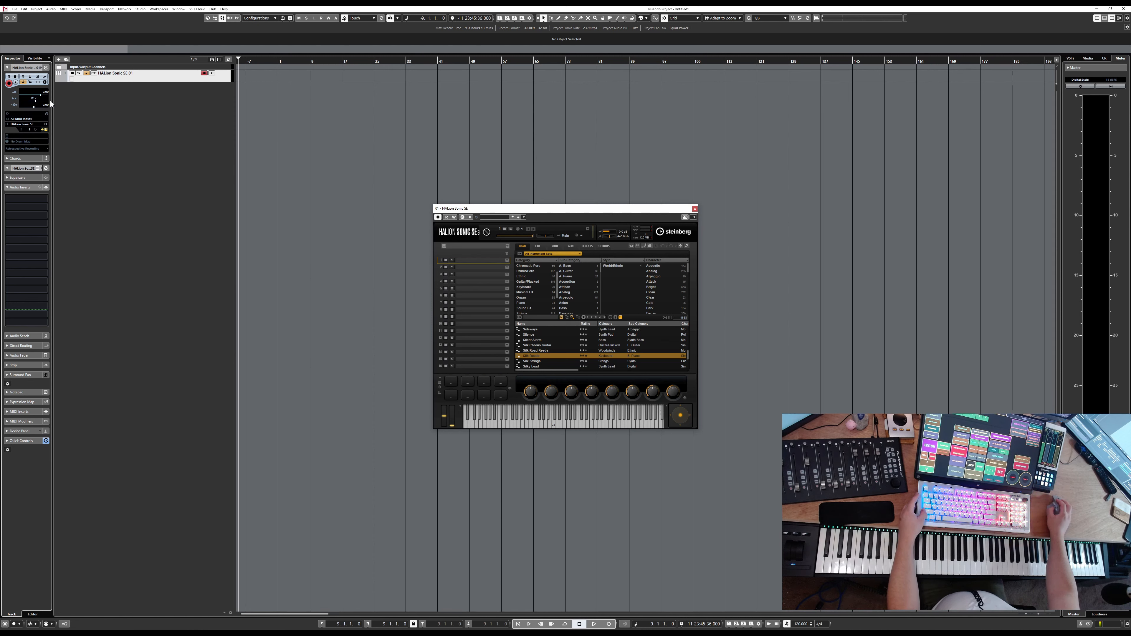
mouse_move(51, 103)
mouse_down()
mouse_move(64, 105)
mouse_move(31, 107)
mouse_up()
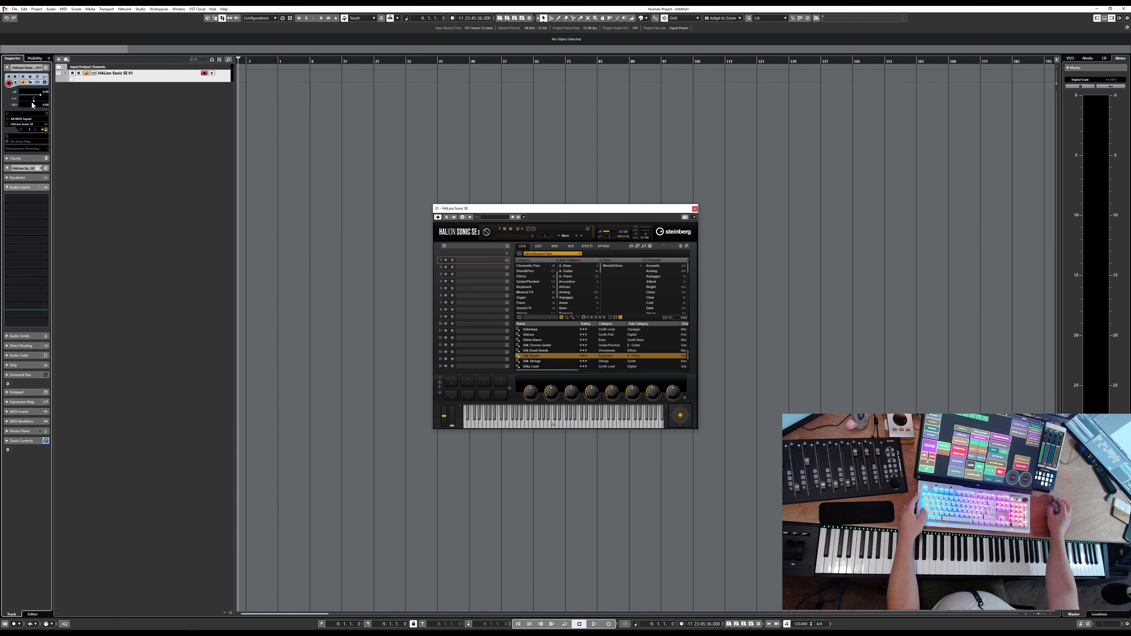
drag(34, 102, 11, 105)
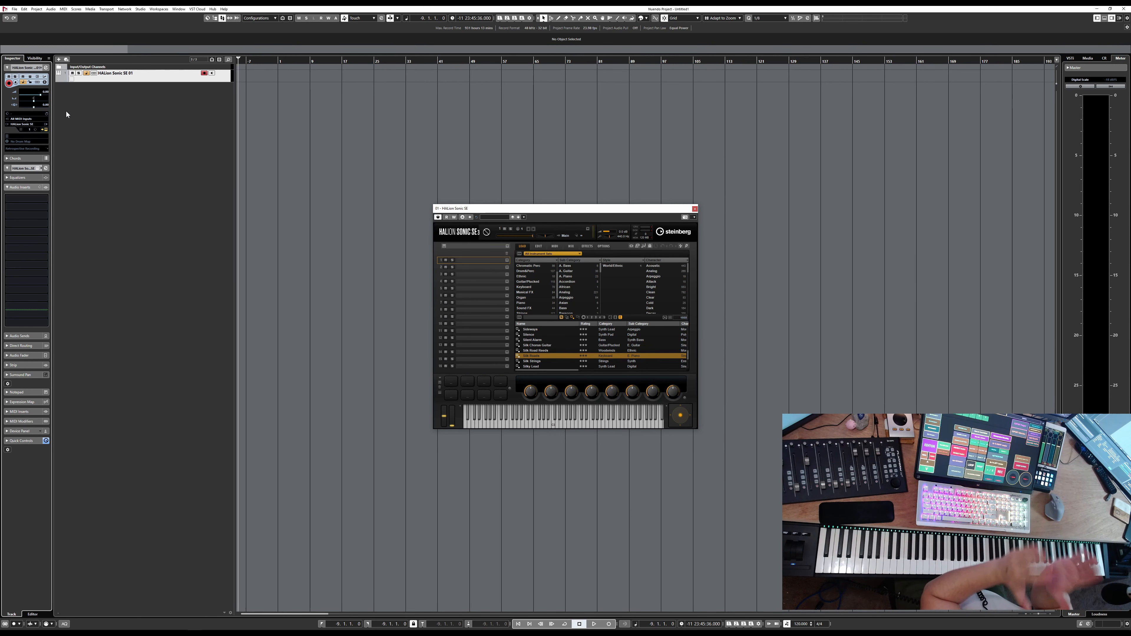
click(46, 128)
click(46, 128)
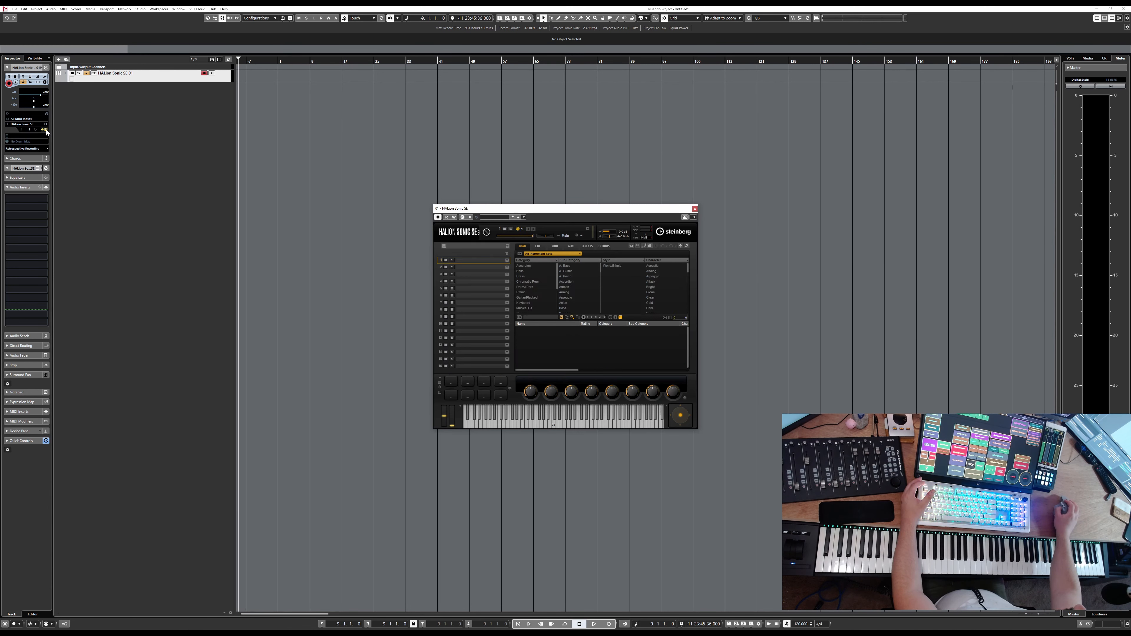
click(46, 129)
click(46, 129)
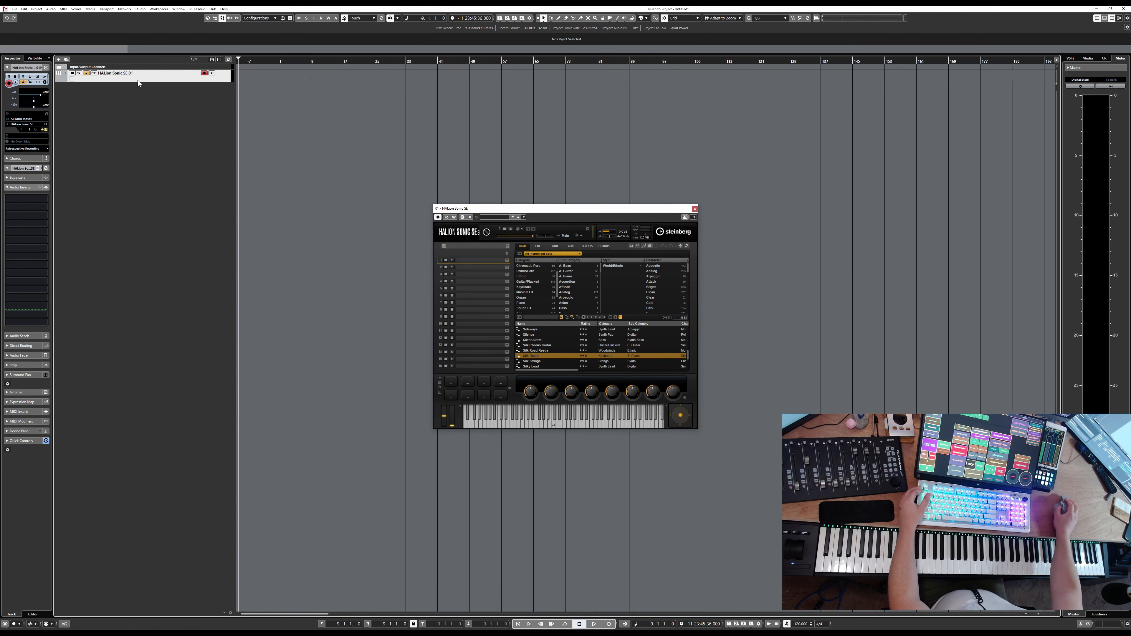
Increase the height of the HALion Sonic SE track
key(alt+Down)
key(alt+Down)
key(alt+Down)
key(alt+Down)
key(alt+Down)
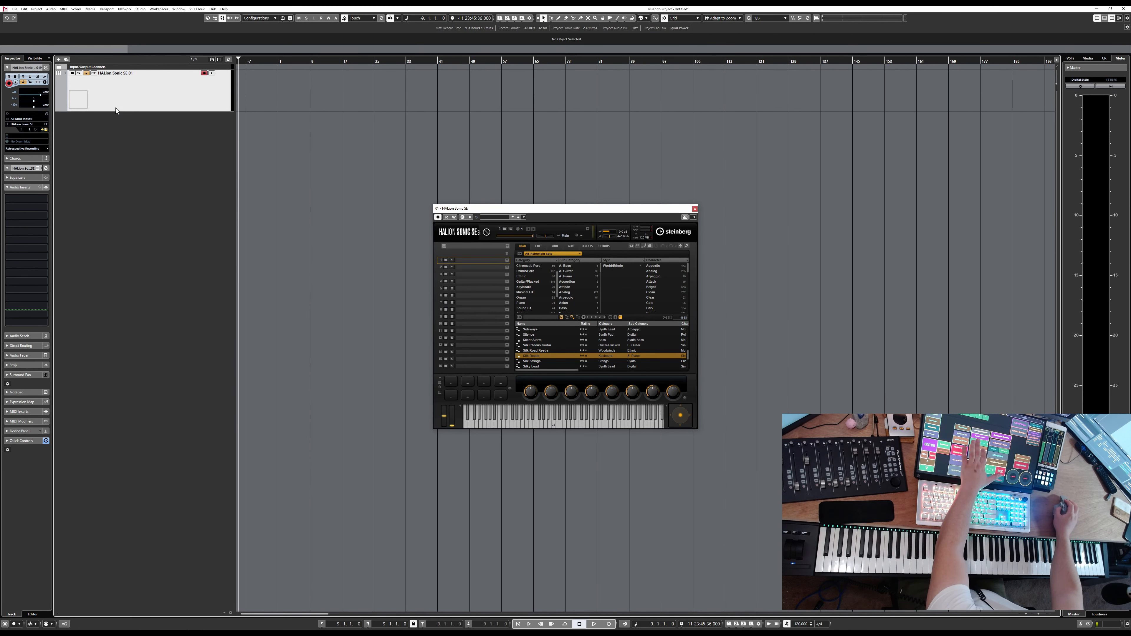
Increase the track's height further and move the HALion Sonic SE window higher on screen
key(alt+Down)
key(alt+Down)
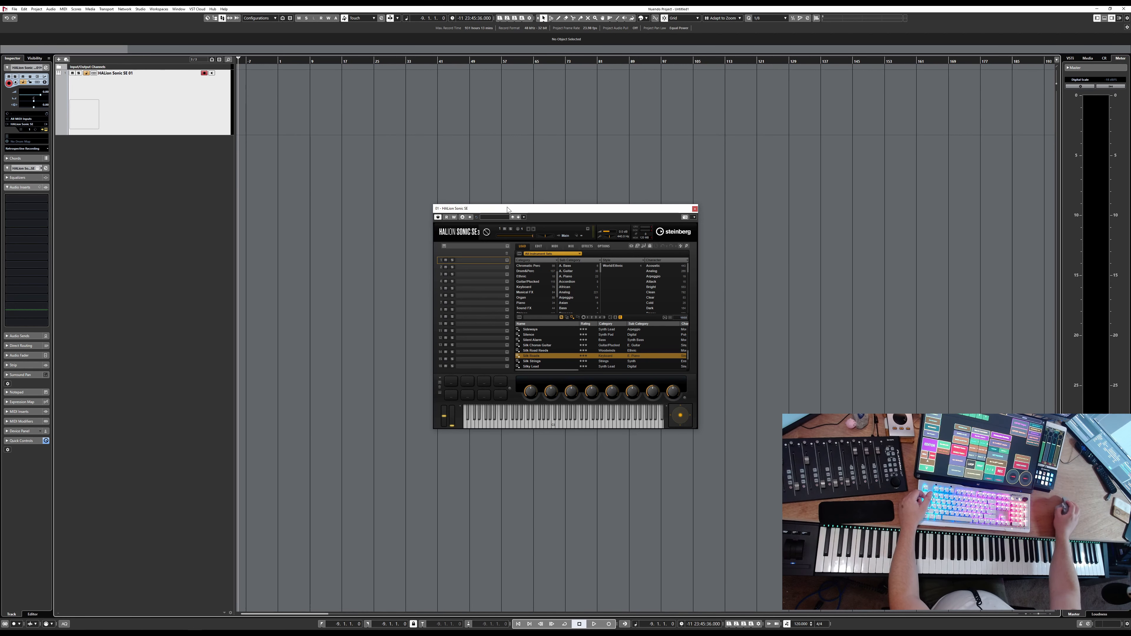
drag(506, 210, 421, 169)
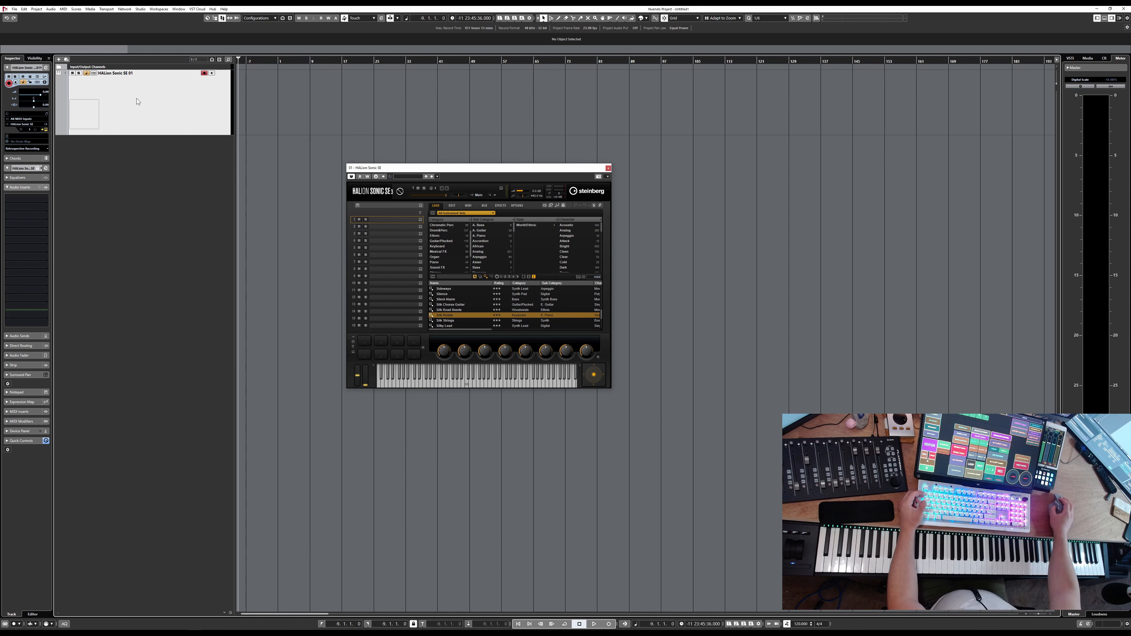
Add a second HALion Sonic SE instrument track with Stereo Out output and close both instrument windows
right_click(172, 170)
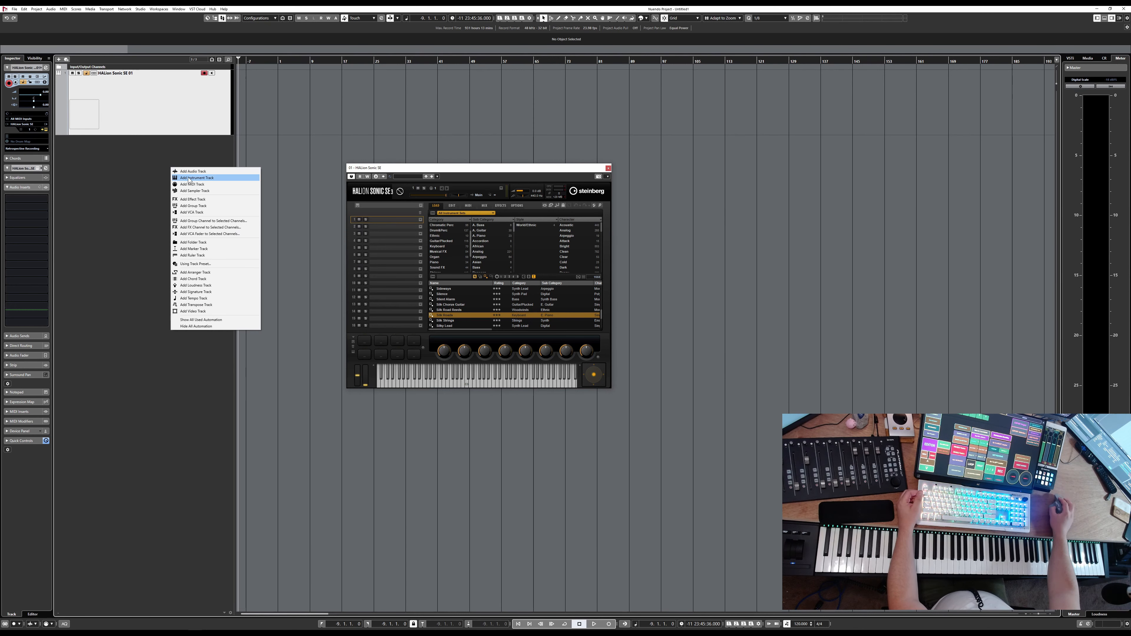
click(200, 178)
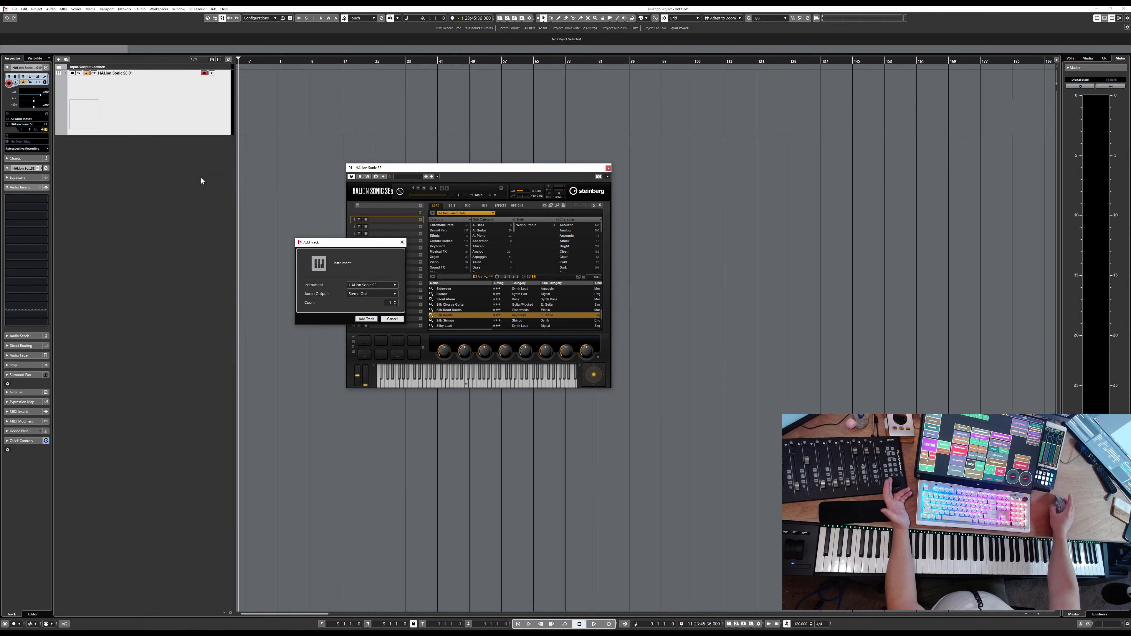
click(366, 318)
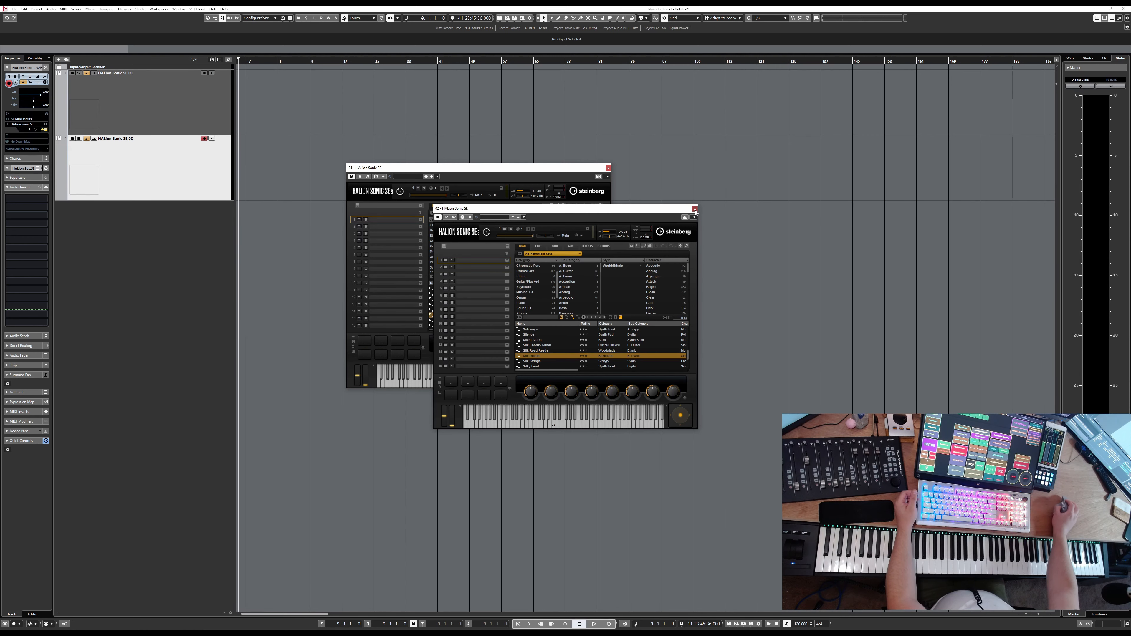
click(694, 208)
click(609, 168)
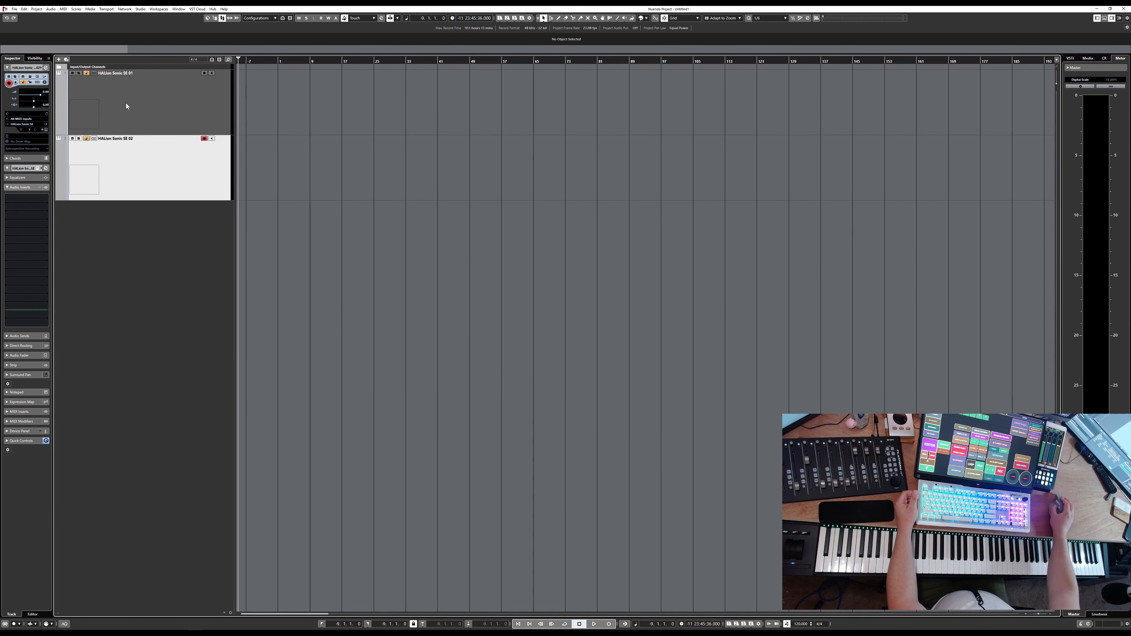
Trim the first track's height slightly and duplicate the second HALion Sonic SE track
click(159, 107)
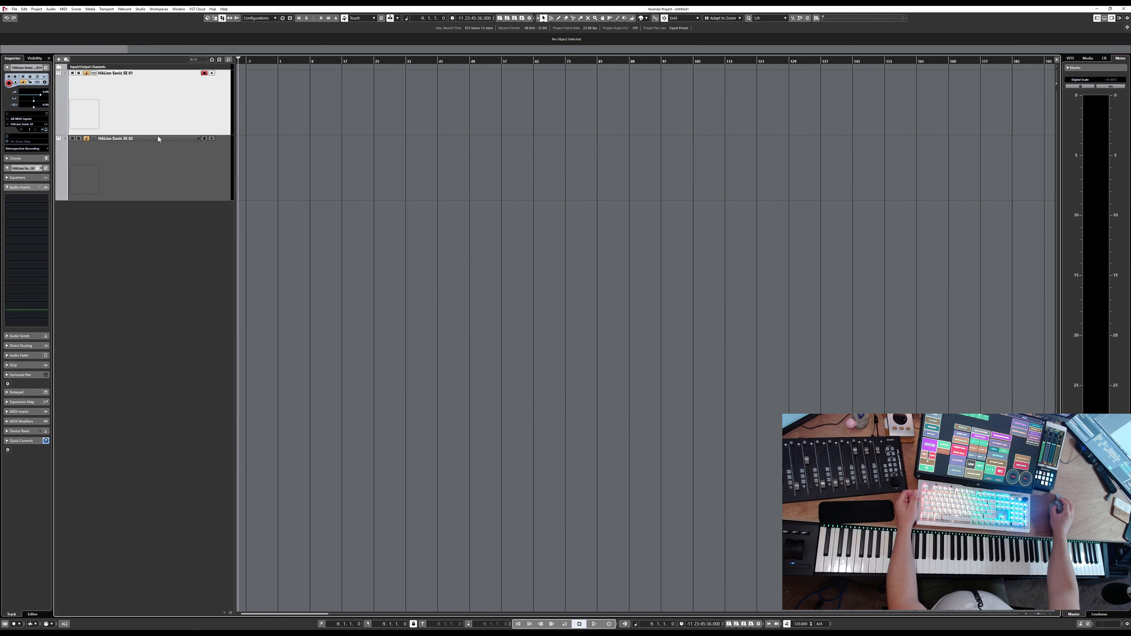
drag(156, 134, 157, 129)
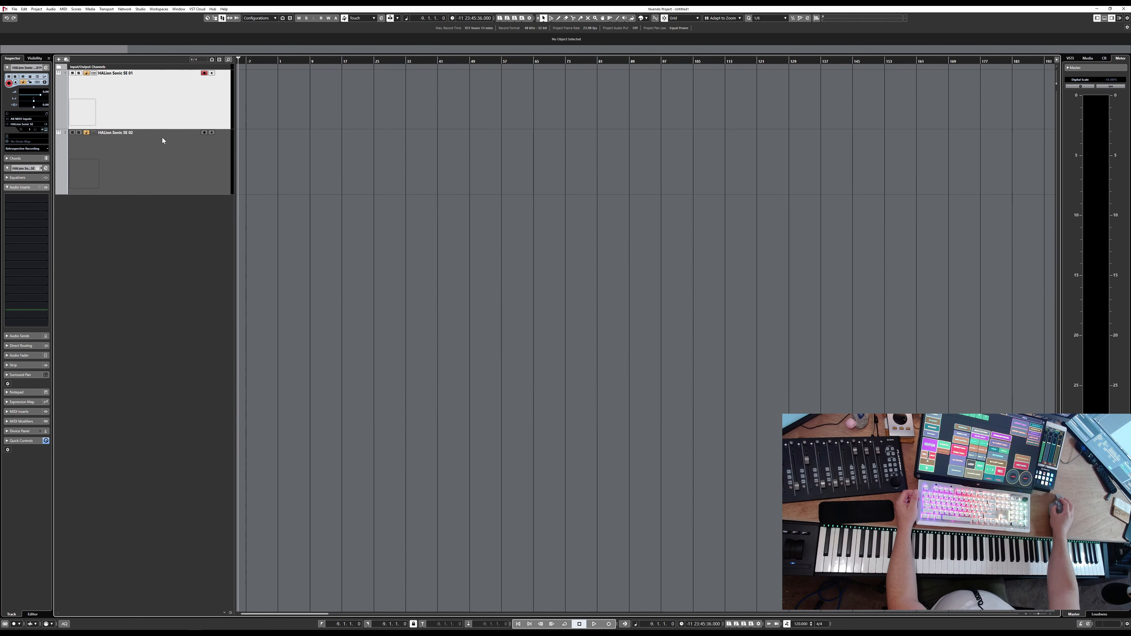
click(160, 189)
right_click(163, 181)
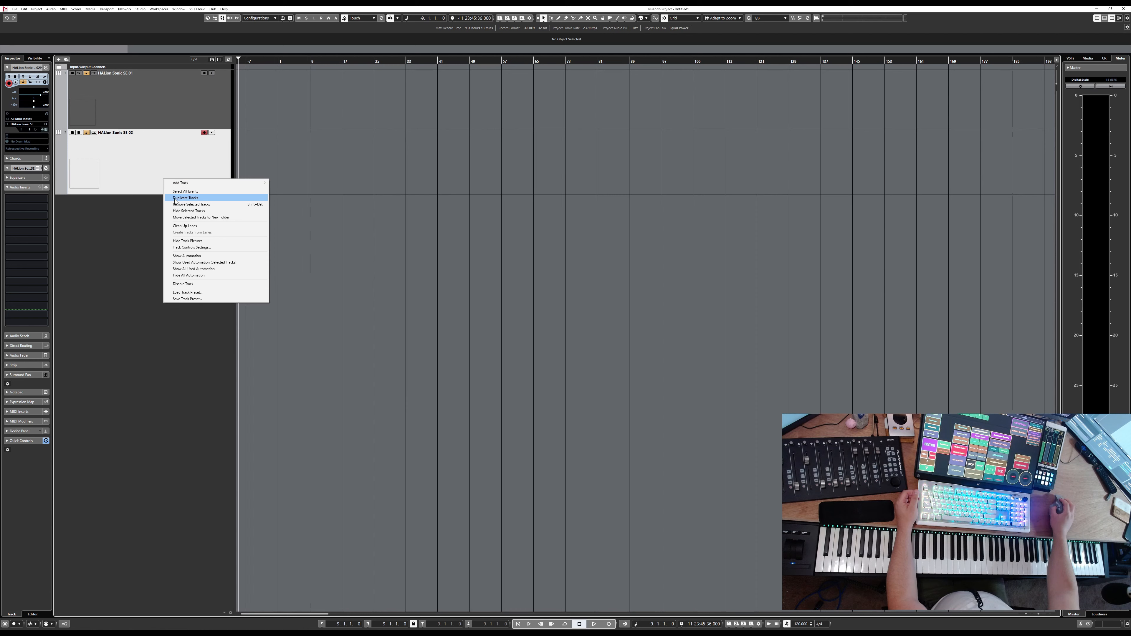
click(191, 198)
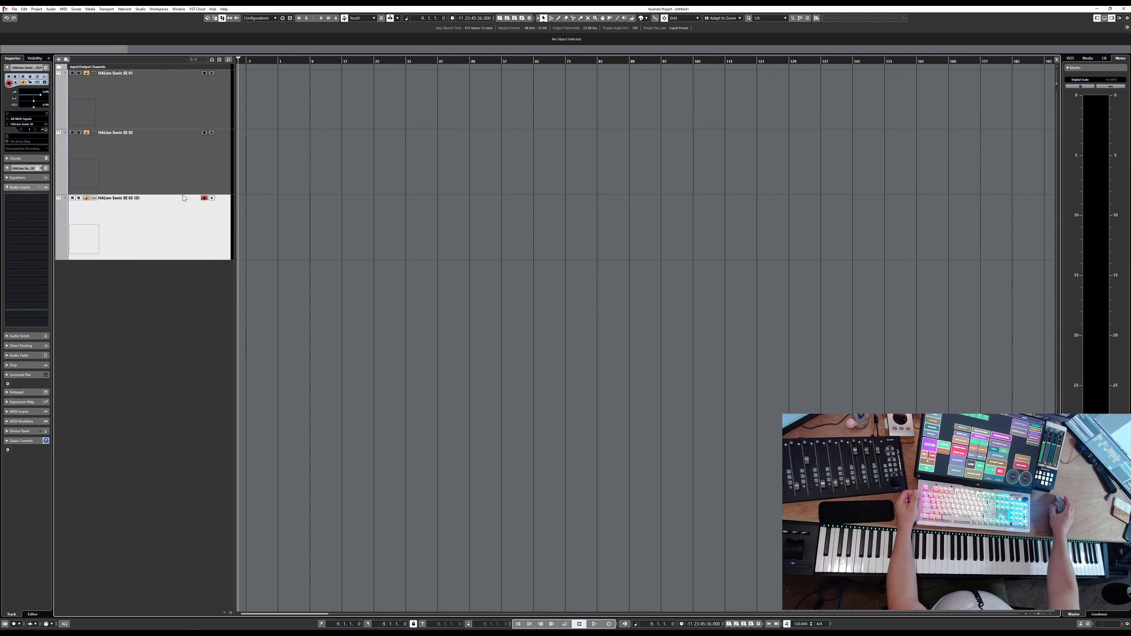
Rename the duplicated track to HALion Sonic SE 03
double_click(137, 198)
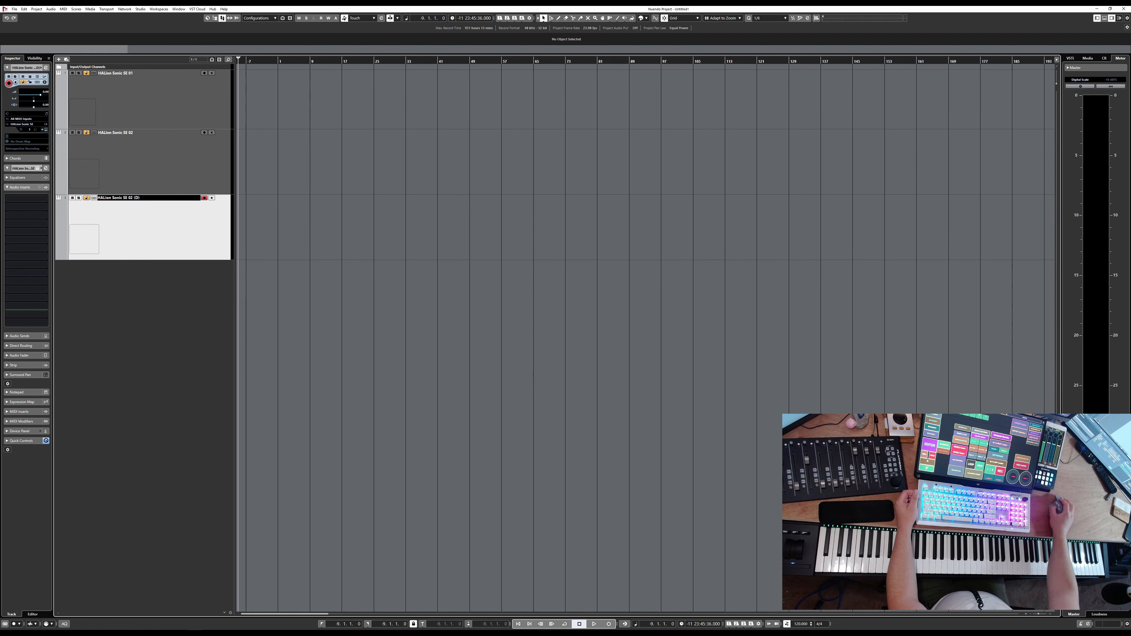
key(BackSpace)
key(BackSpace)
key(BackSpace)
key(BackSpace)
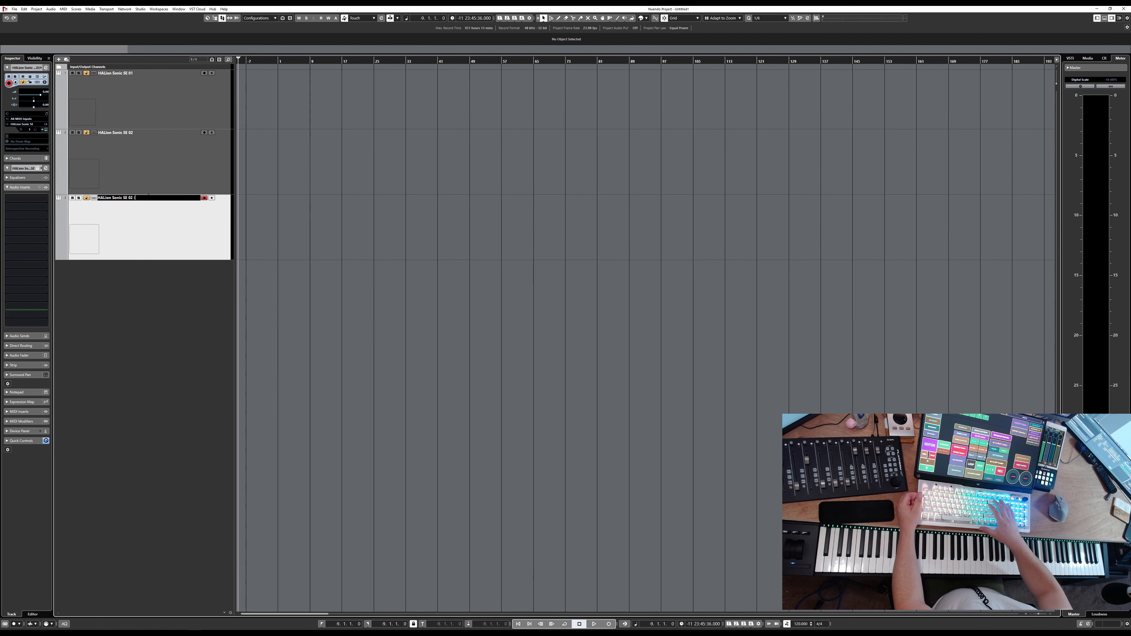
key(Return)
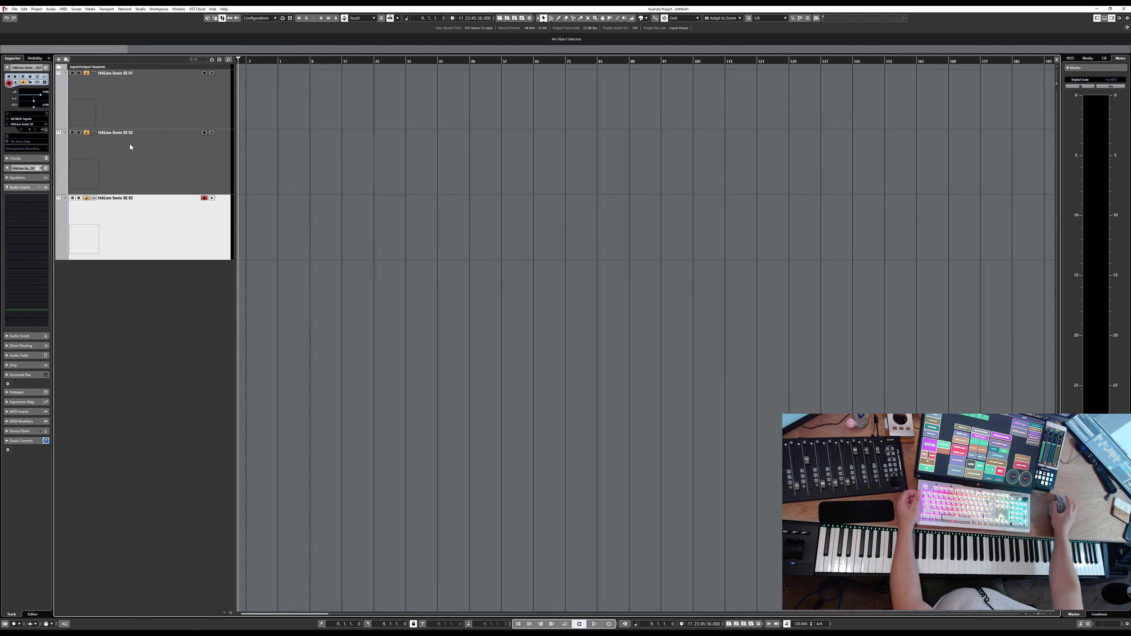
double_click(139, 197)
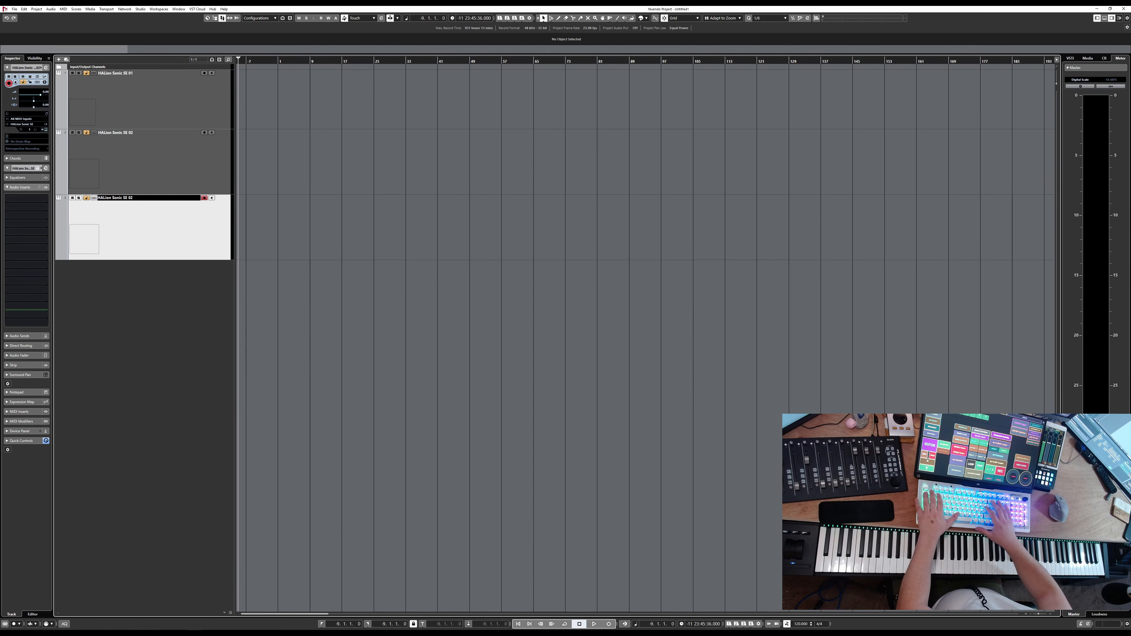
key(Return)
Select the first track, open its HALion Sonic SE instrument window, and move the window slightly down
click(183, 111)
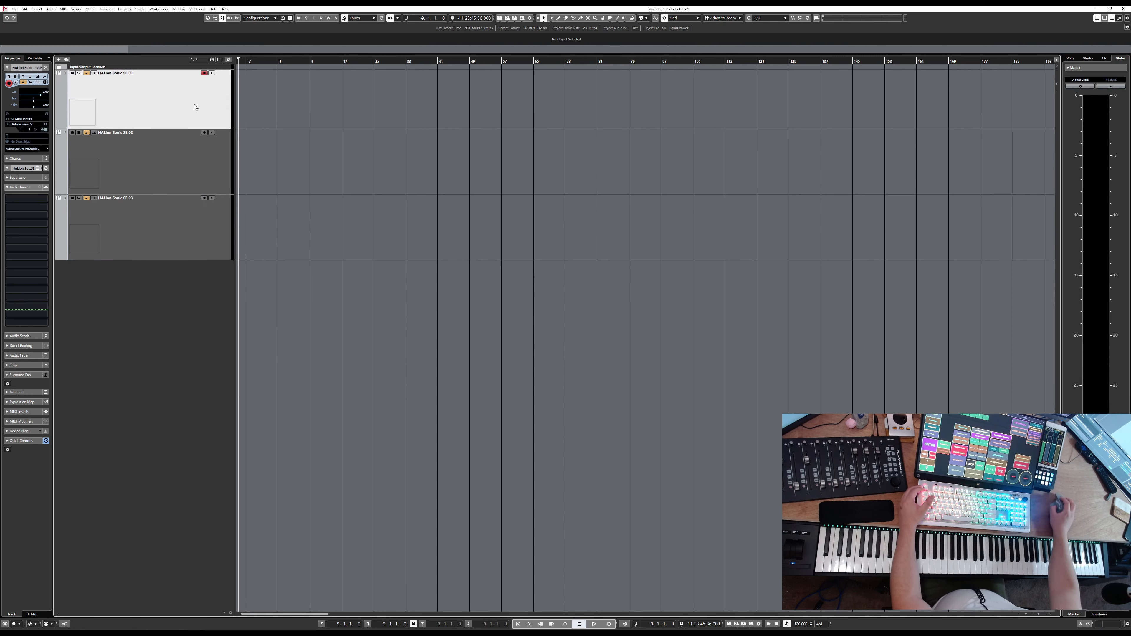
key(alt+shift+i)
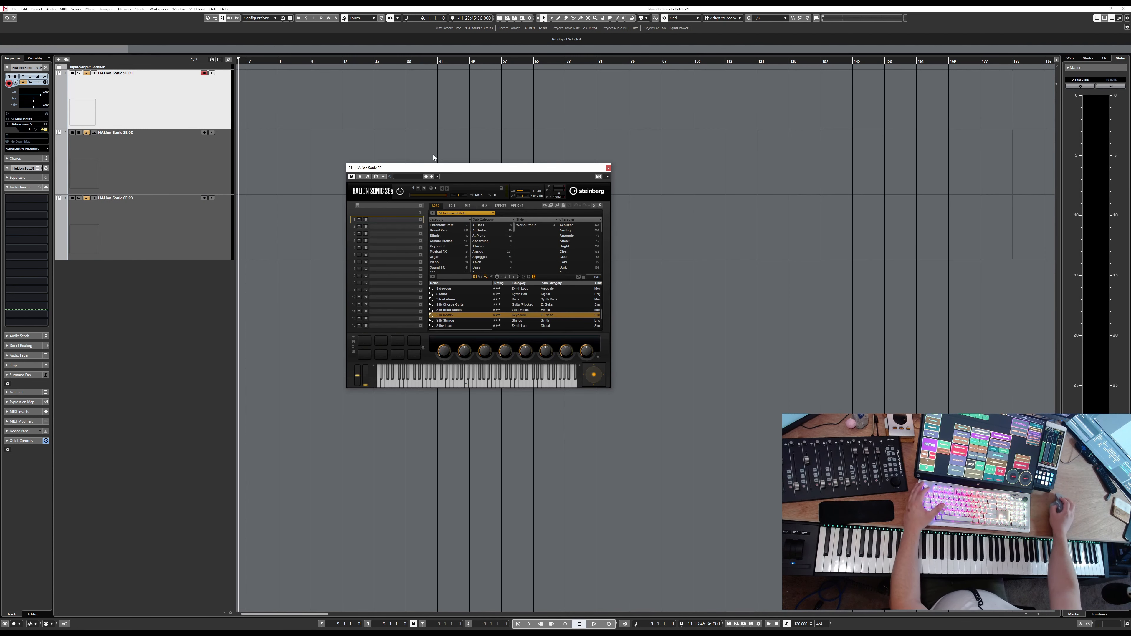
drag(454, 171, 458, 193)
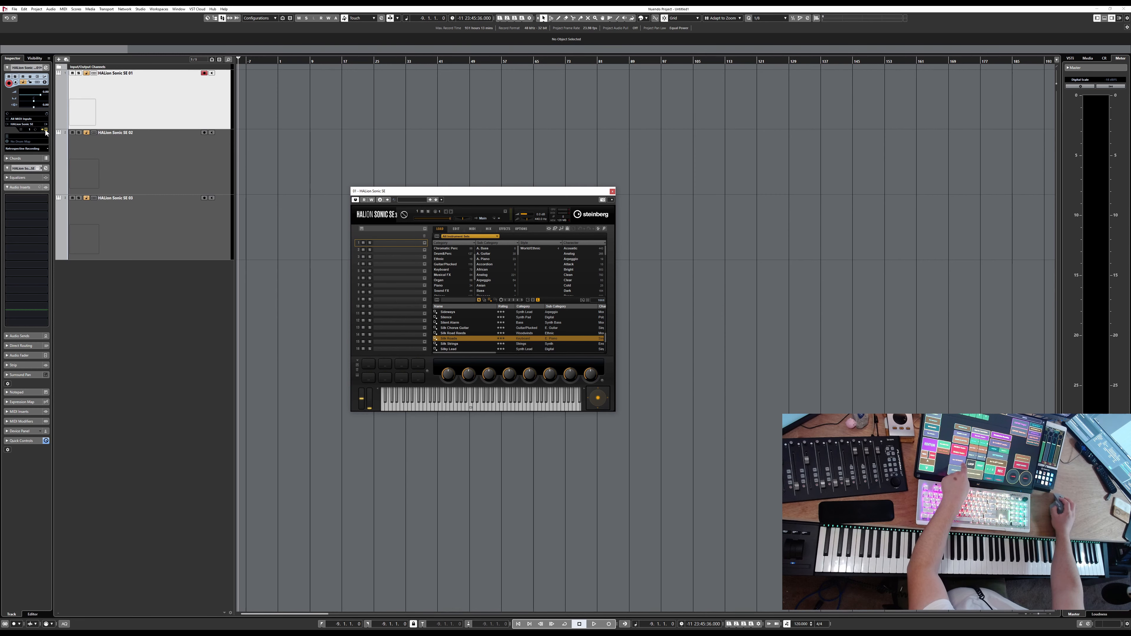
key(F11)
key(F11)
key(F11)
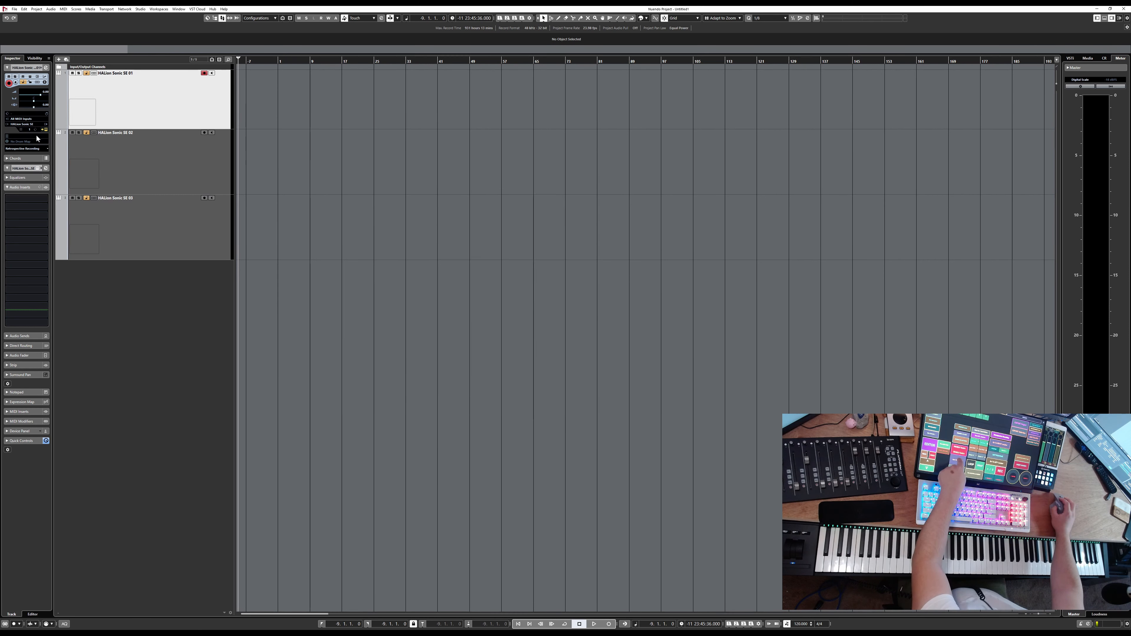
key(F11)
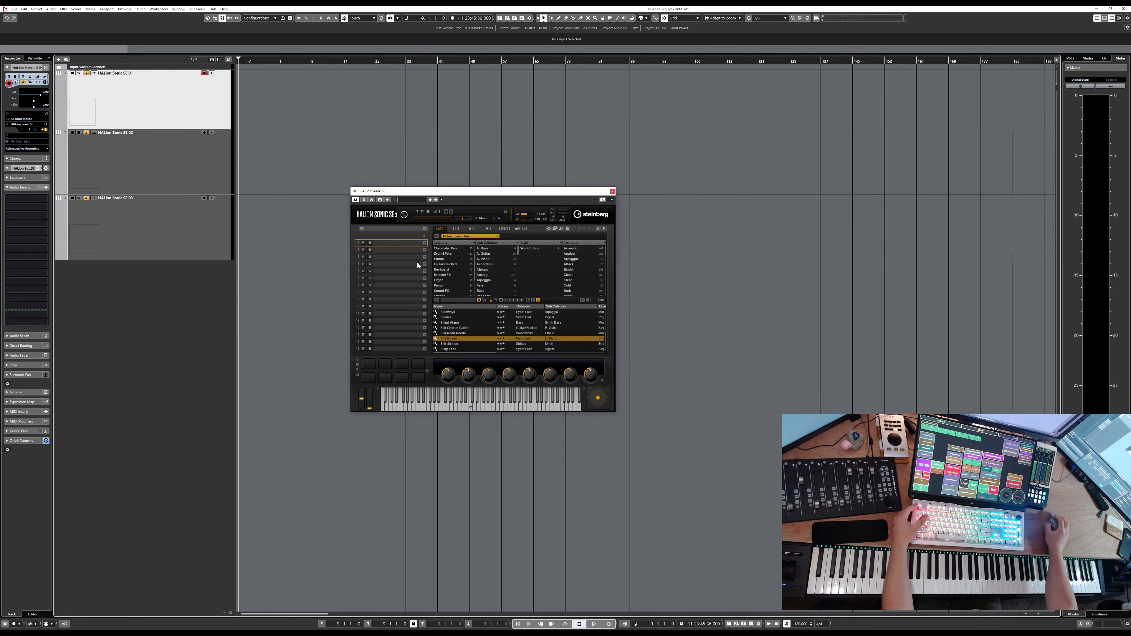
Load the [GM 034] Electric Bass (Finger) program into slot 1 from the Bass, E.Bass, Clean filters
click(424, 242)
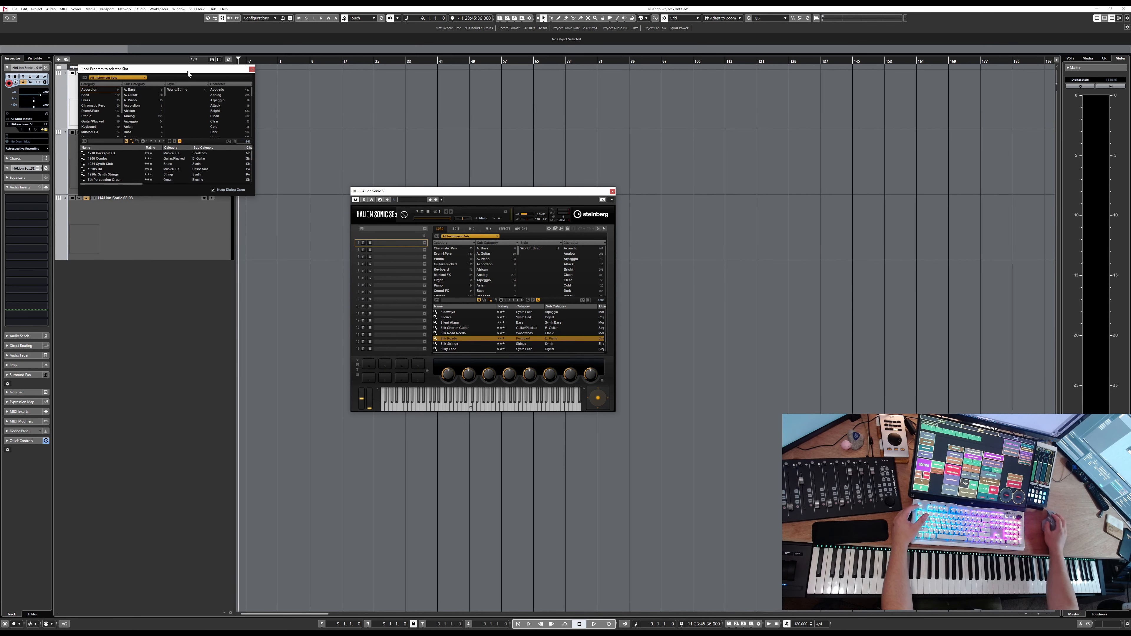
drag(187, 71, 516, 273)
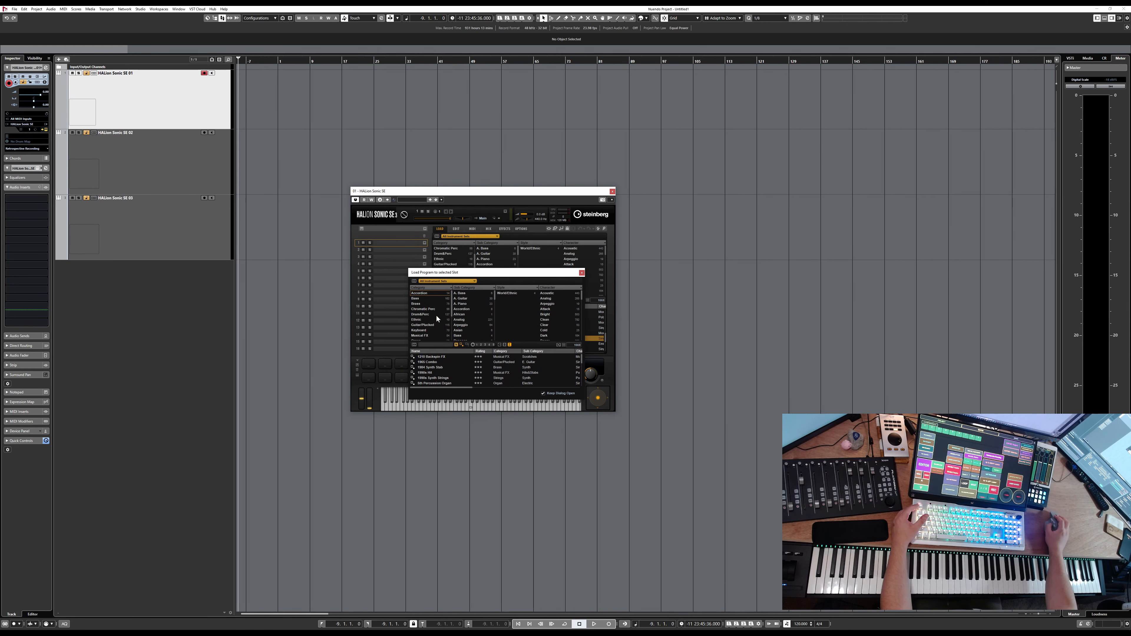
click(423, 298)
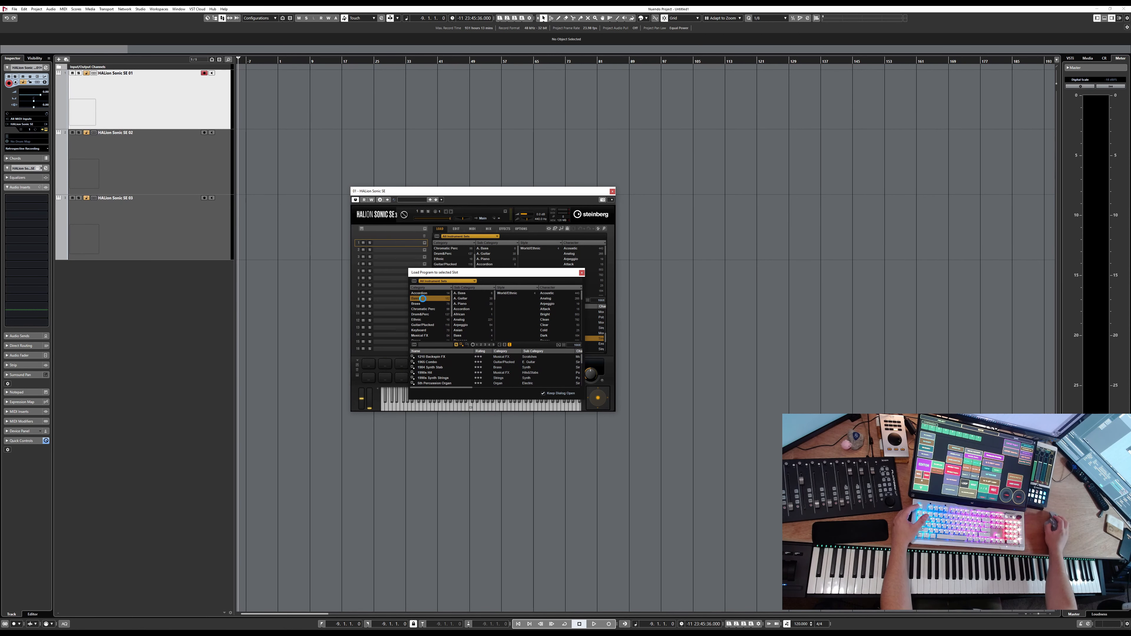
click(463, 294)
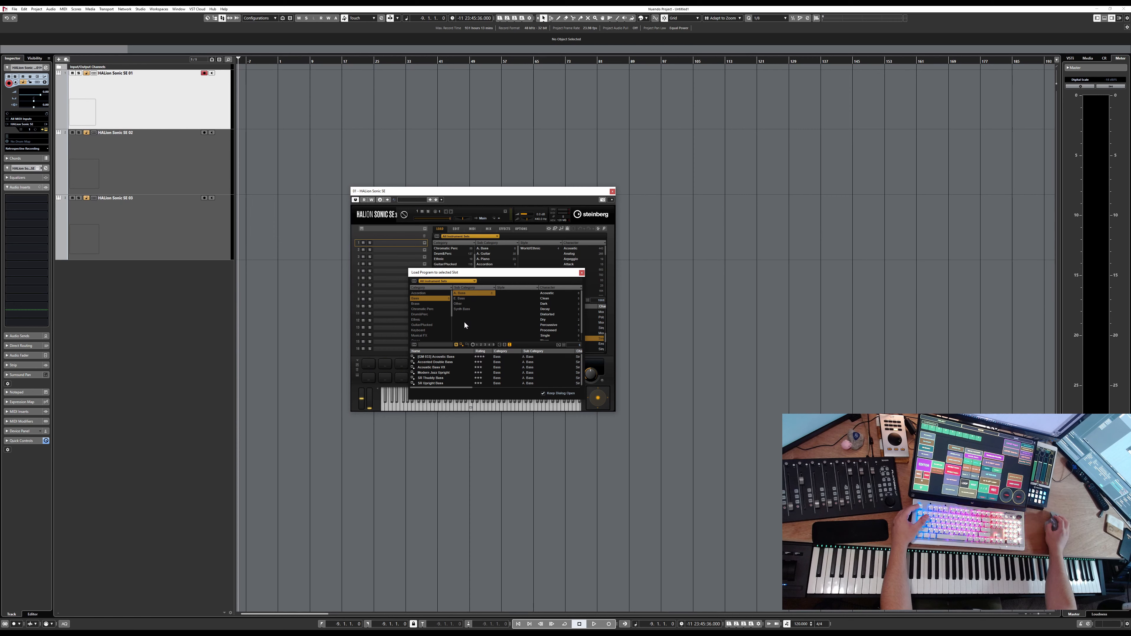
click(463, 298)
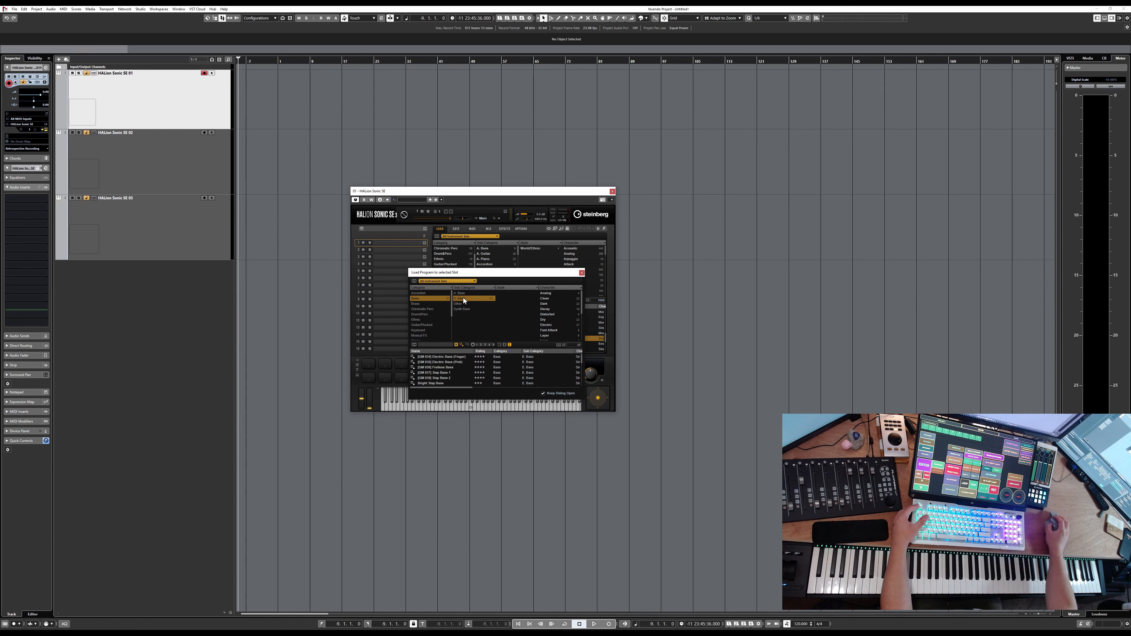
click(550, 298)
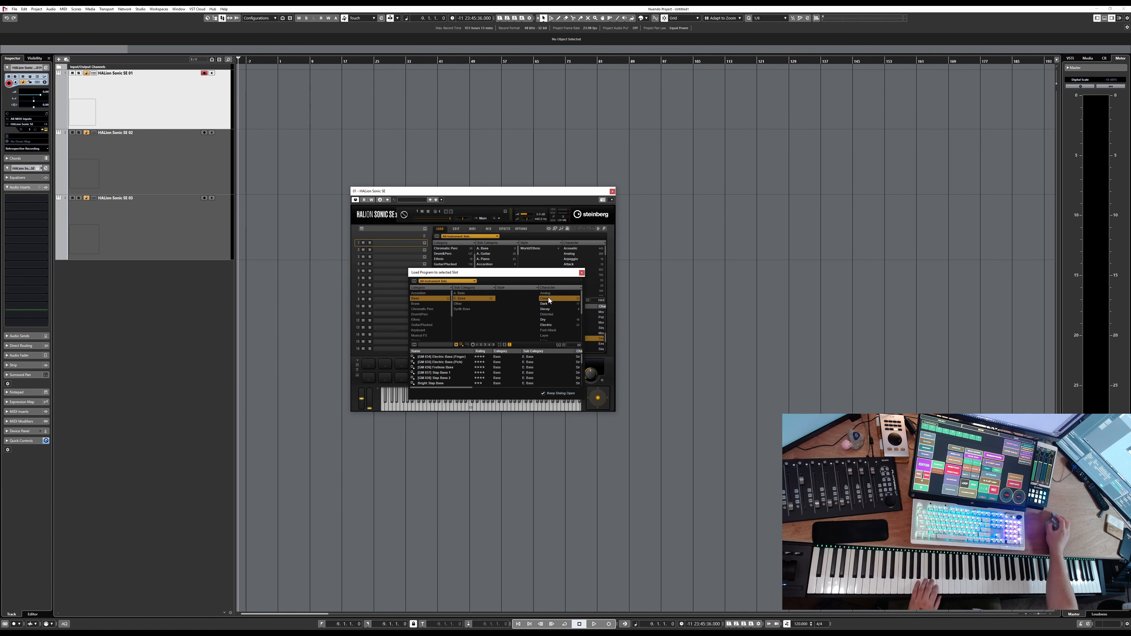
click(437, 357)
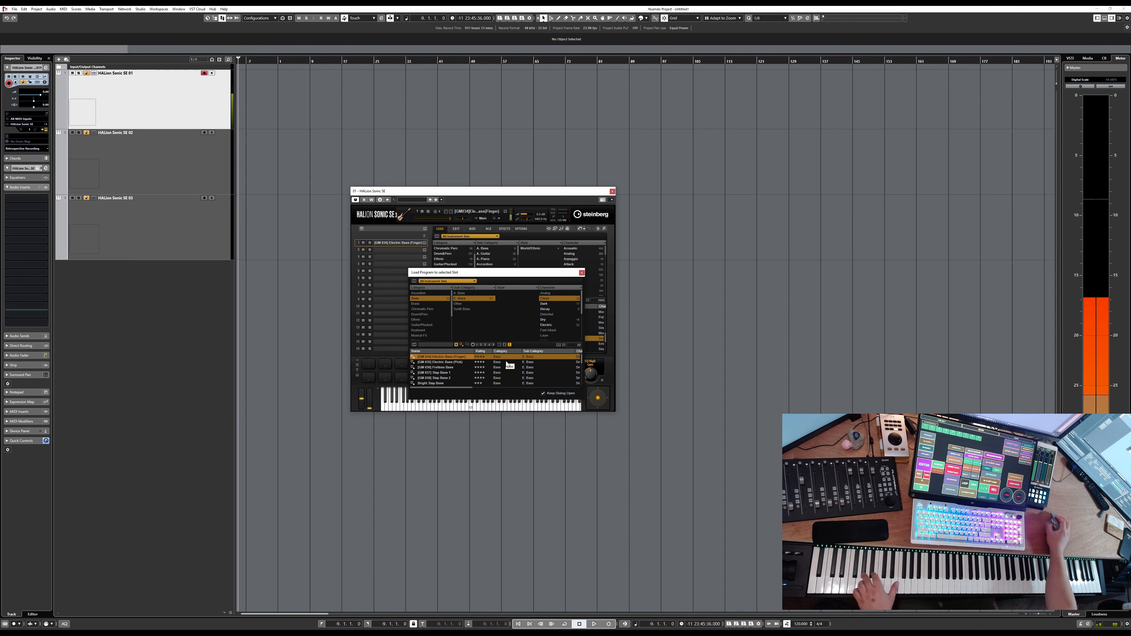
click(581, 273)
Rename the first track to Bass and close its instrument window
double_click(130, 73)
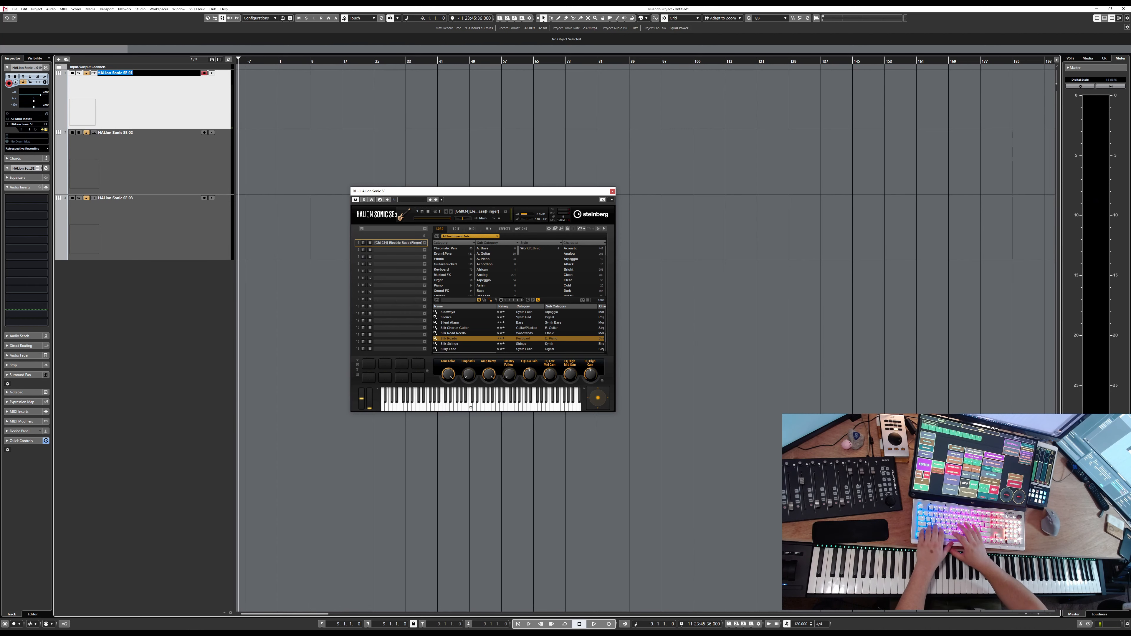
text(Bass)
key(Return)
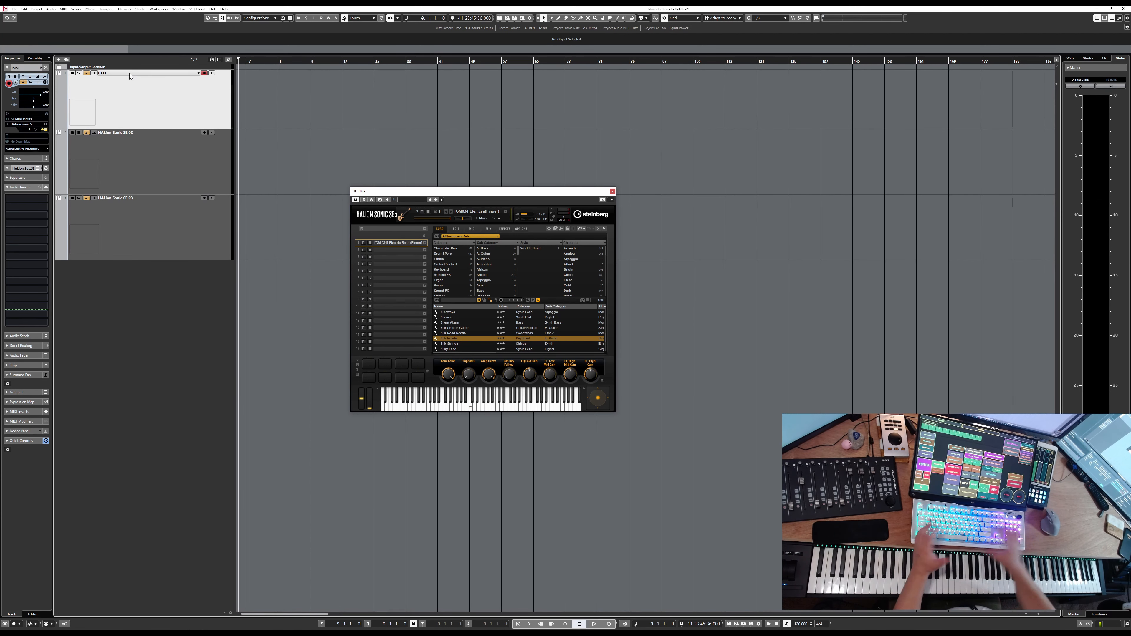
click(613, 191)
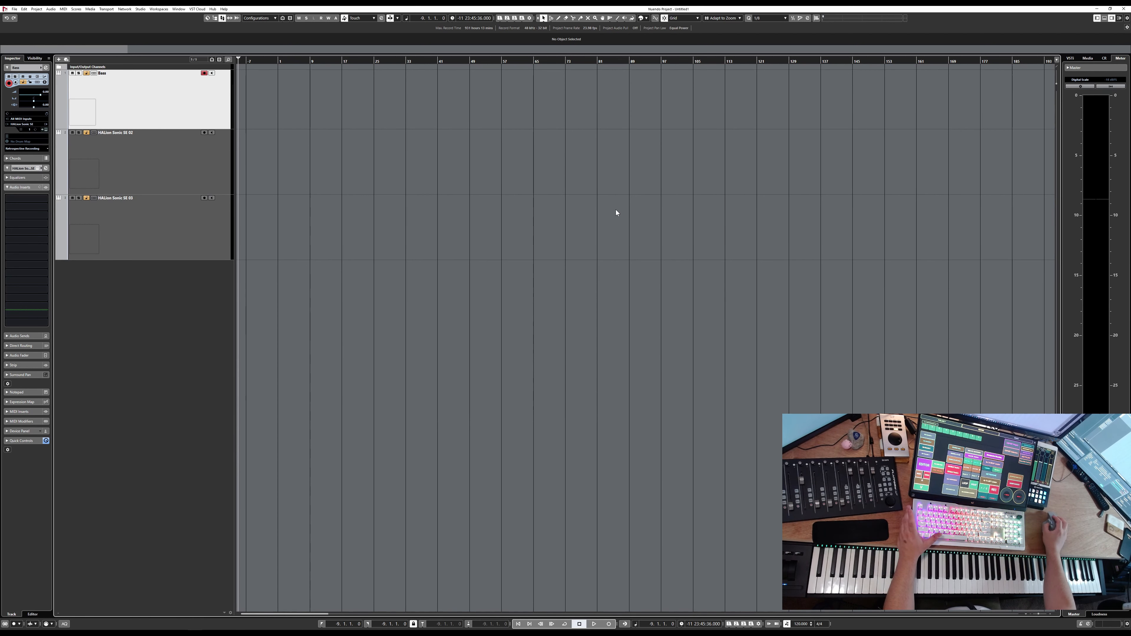
Record a MIDI bass part on the Bass track starting at bar 17
click(342, 61)
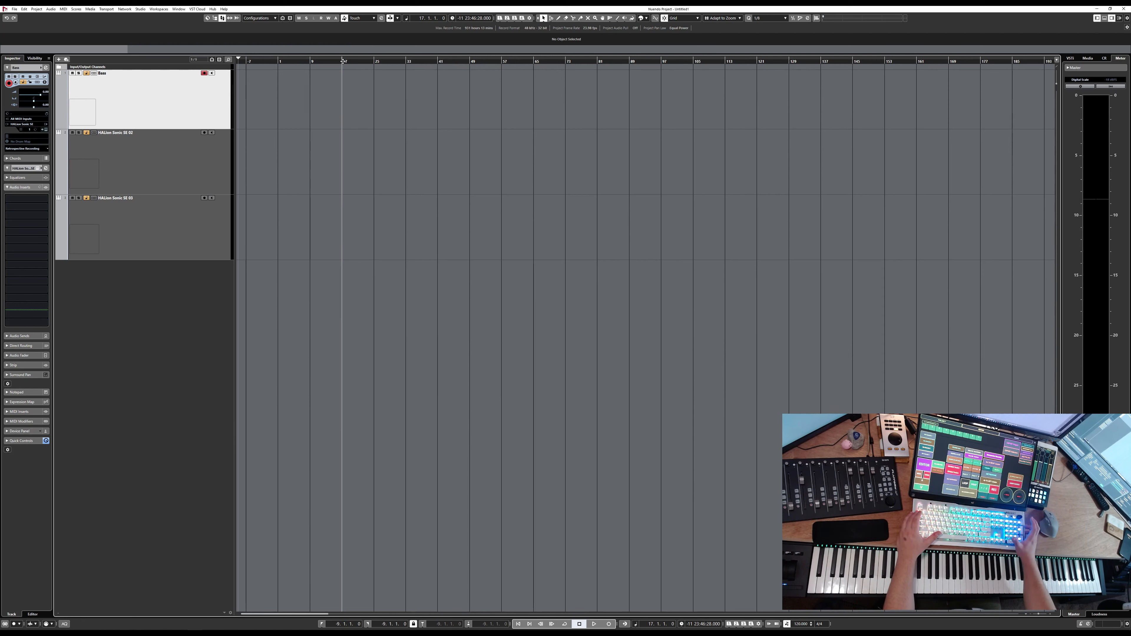
key(KP_Multiply)
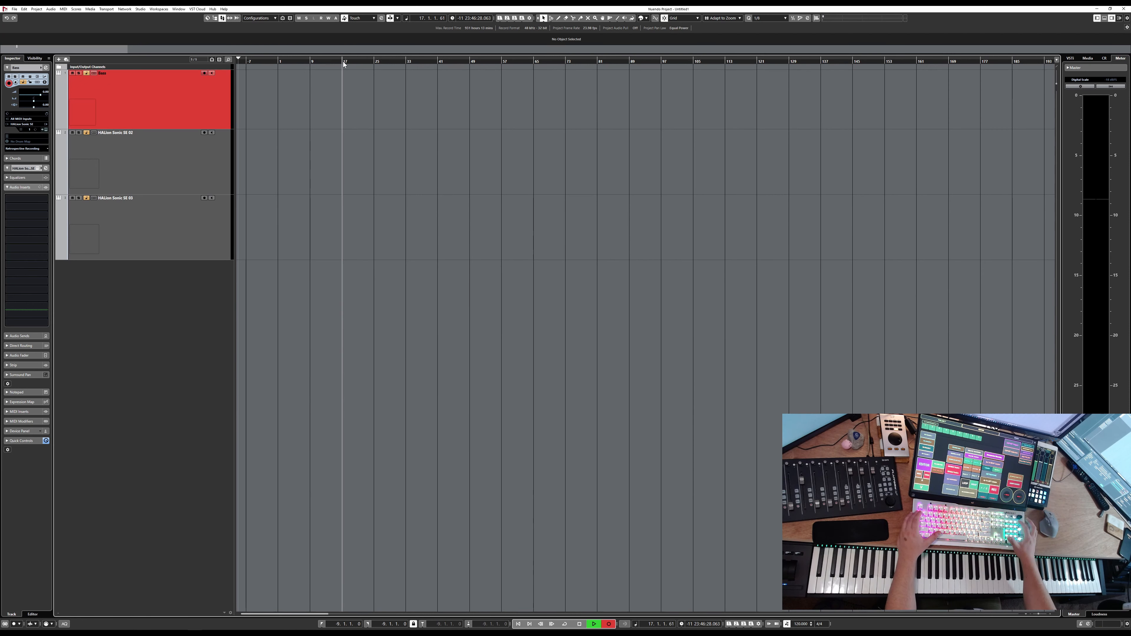
scroll(320, 114, up, 3)
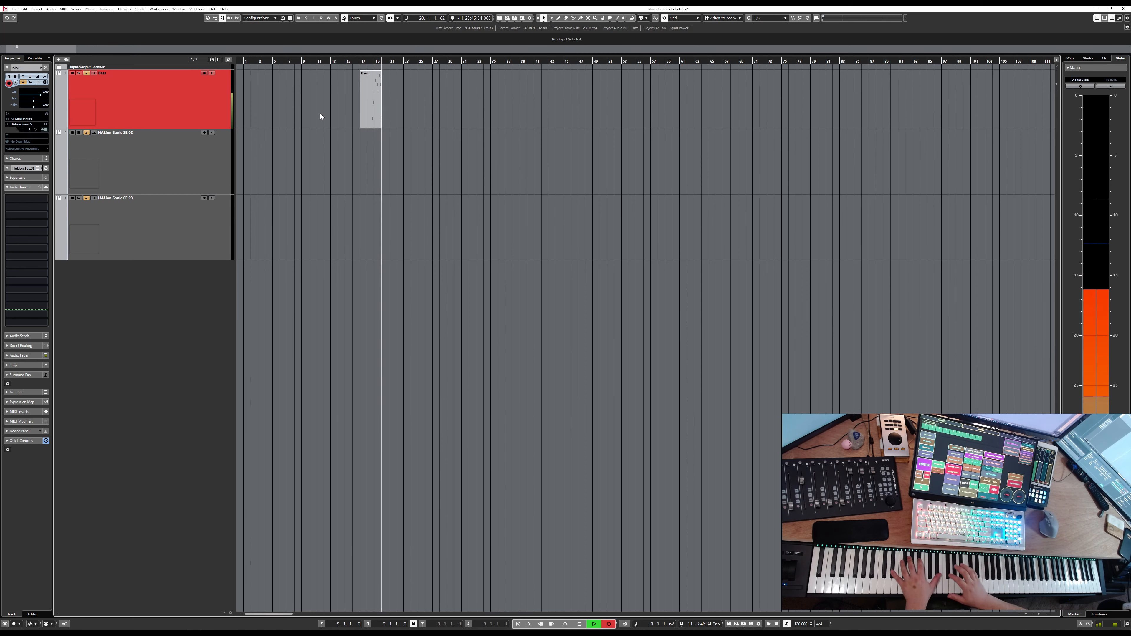
key(KP_0)
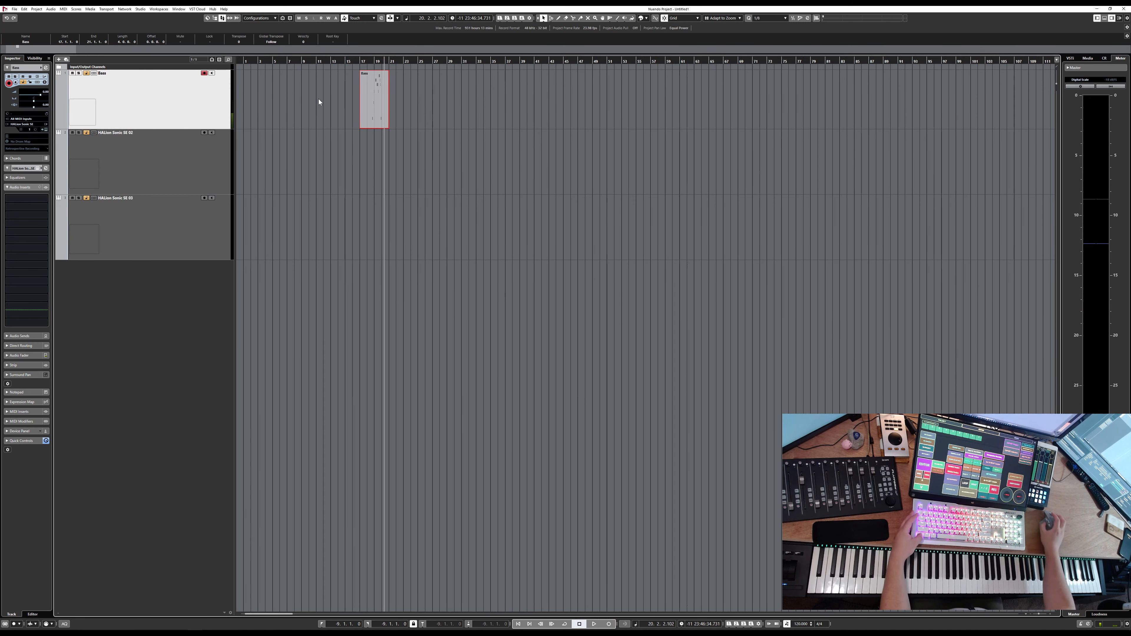
scroll(317, 99, up, 5)
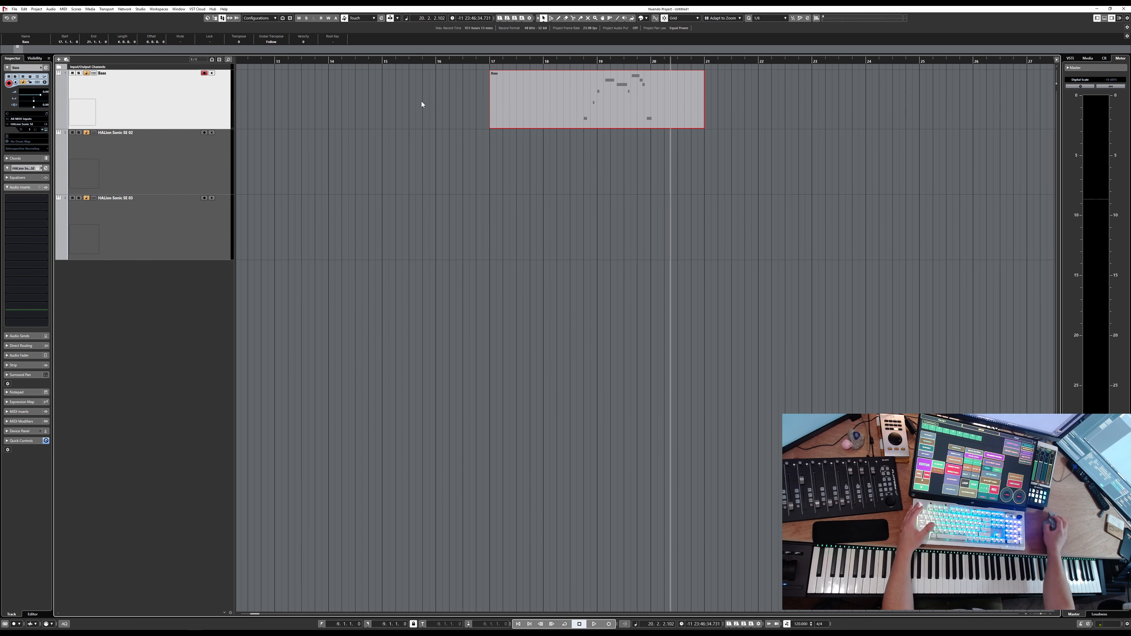
double_click(105, 75)
key(Return)
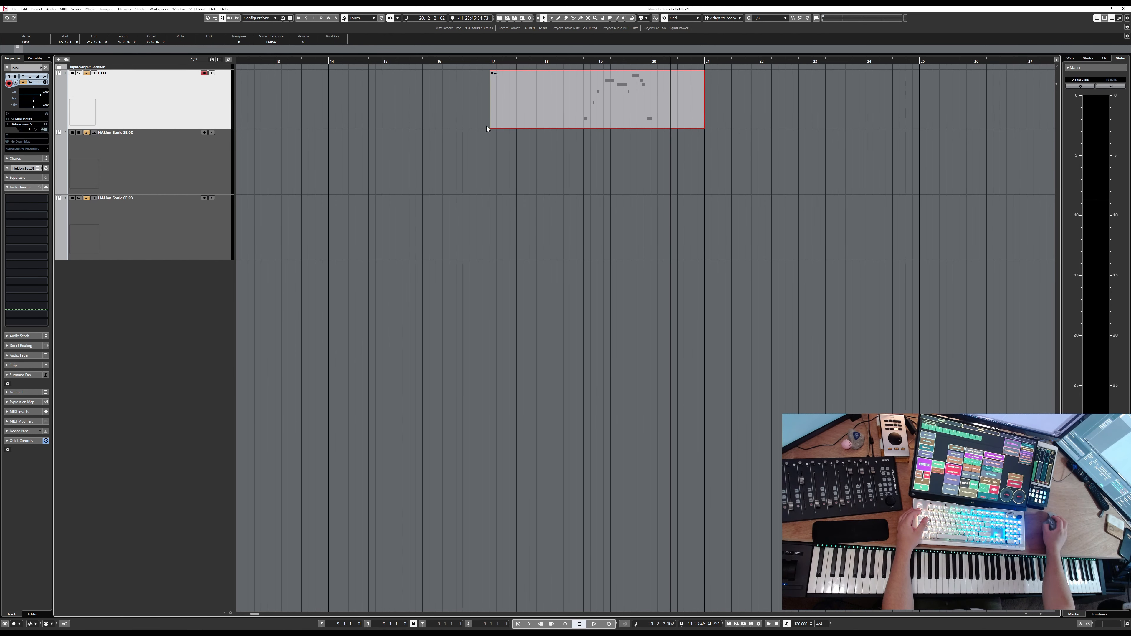
Move the recorded bass part so it starts at bar 15
drag(491, 127, 443, 127)
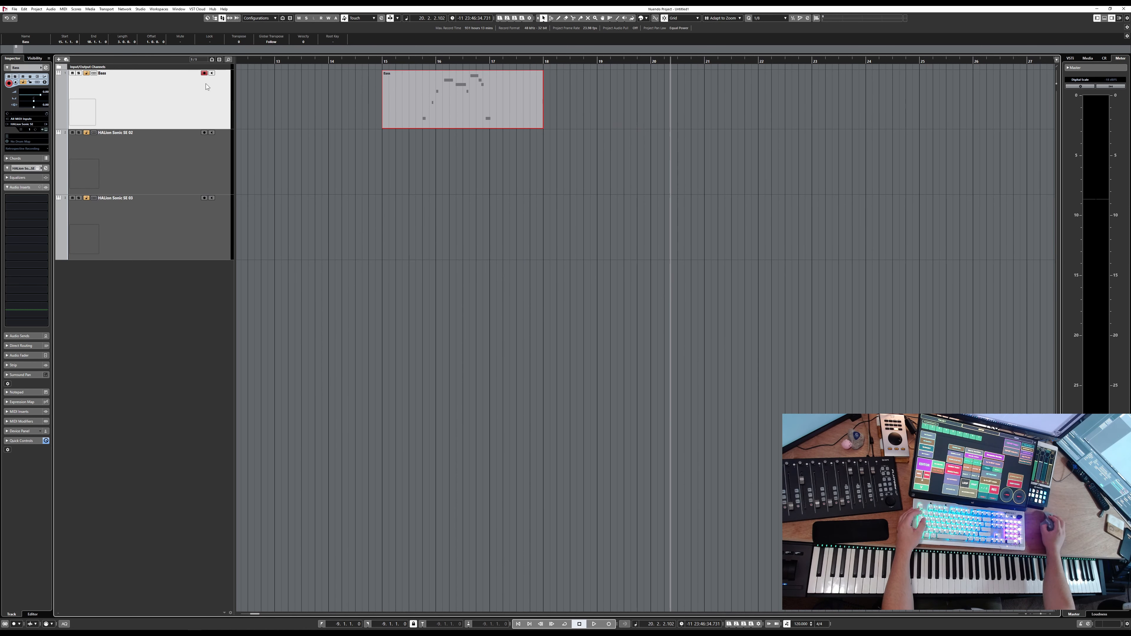
Rename the first track to Electric Bass
double_click(124, 75)
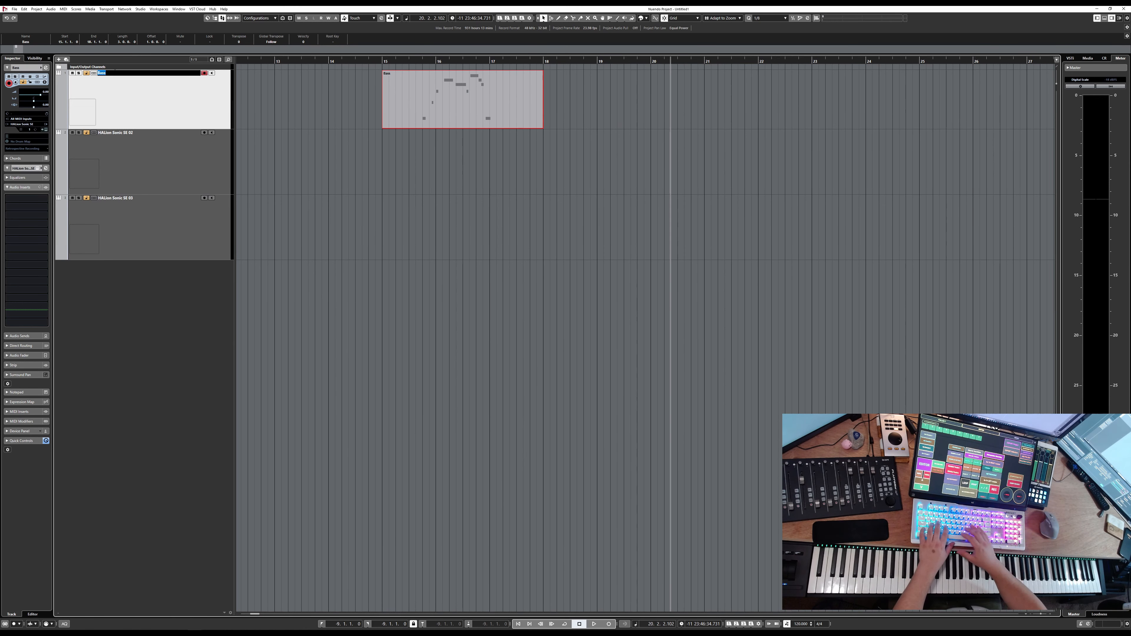
text(Electric B)
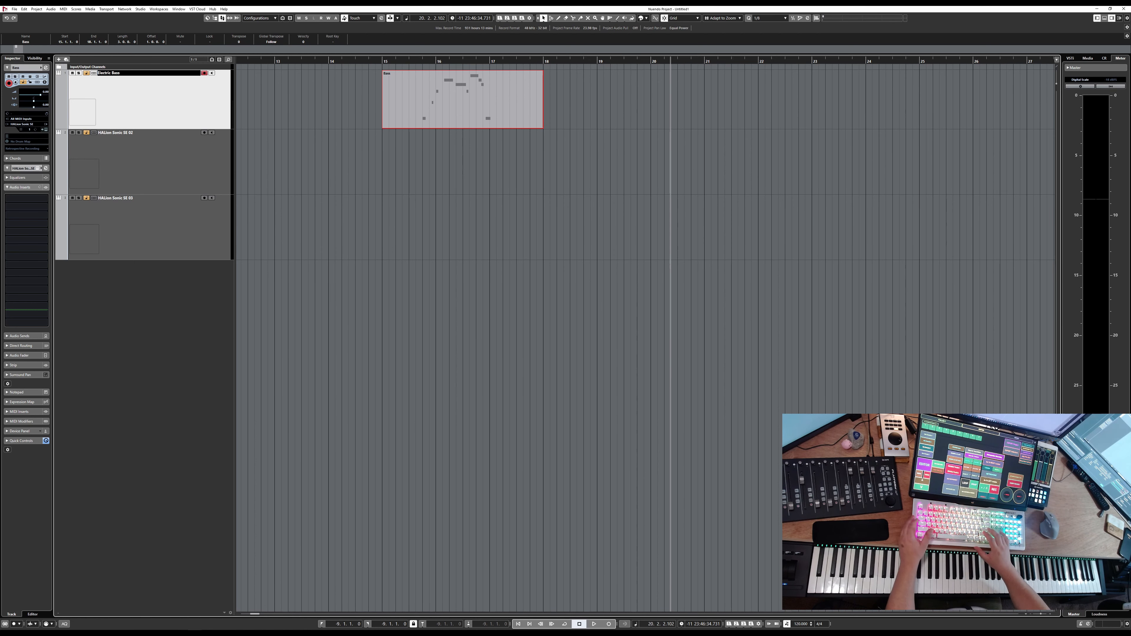
text(ass)
key(Return)
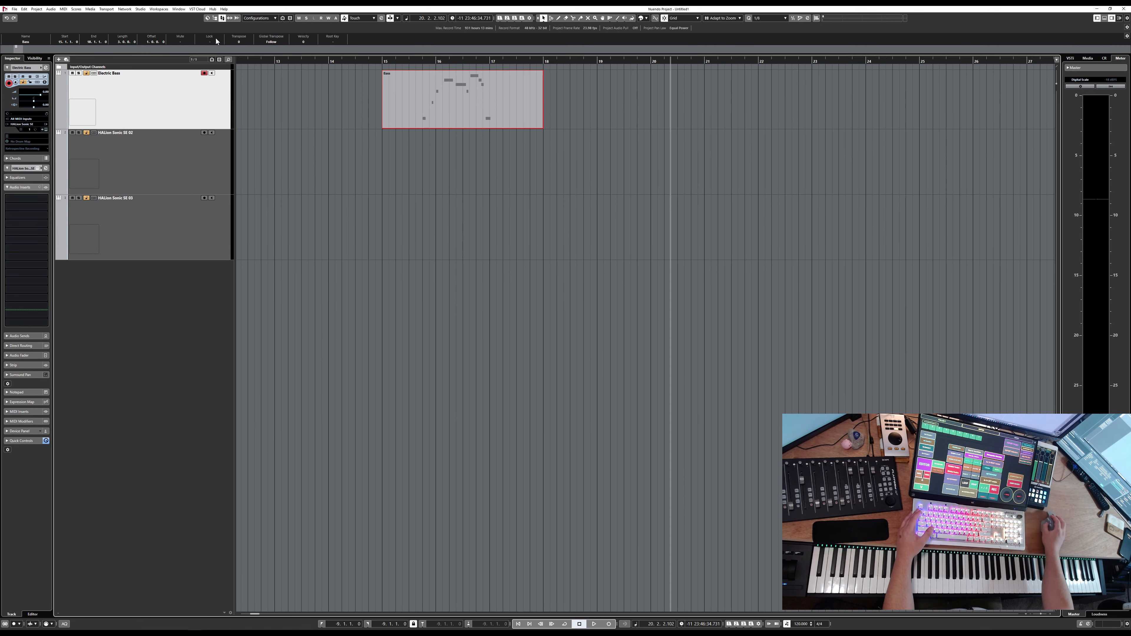
Rename the bass part to Electric Bass, then set its name back to Bass
click(26, 43)
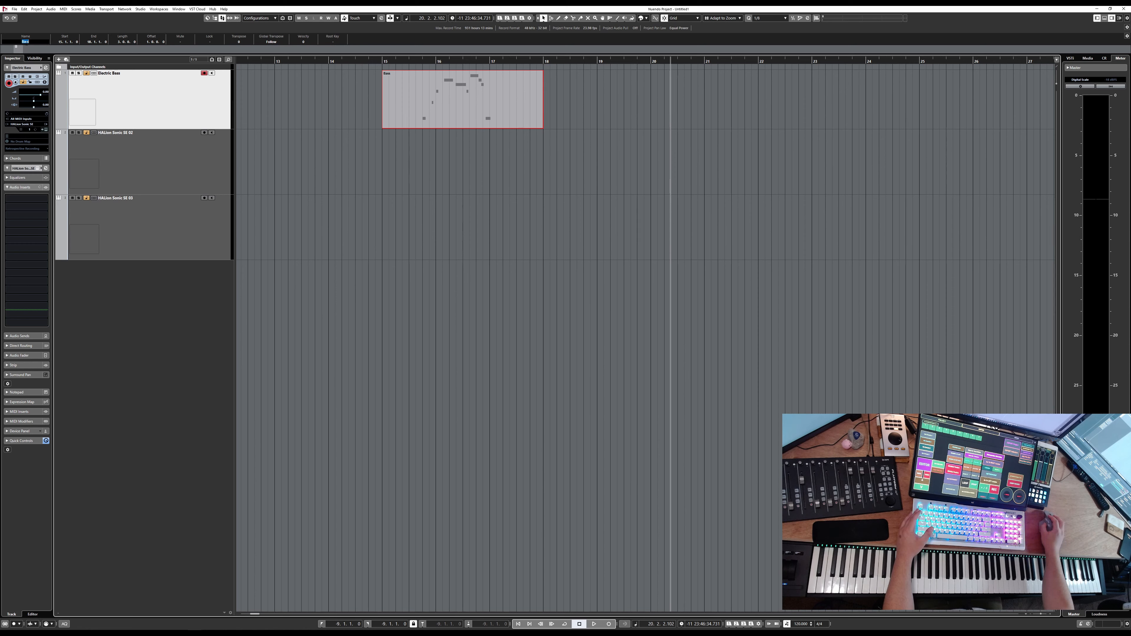
text(A)
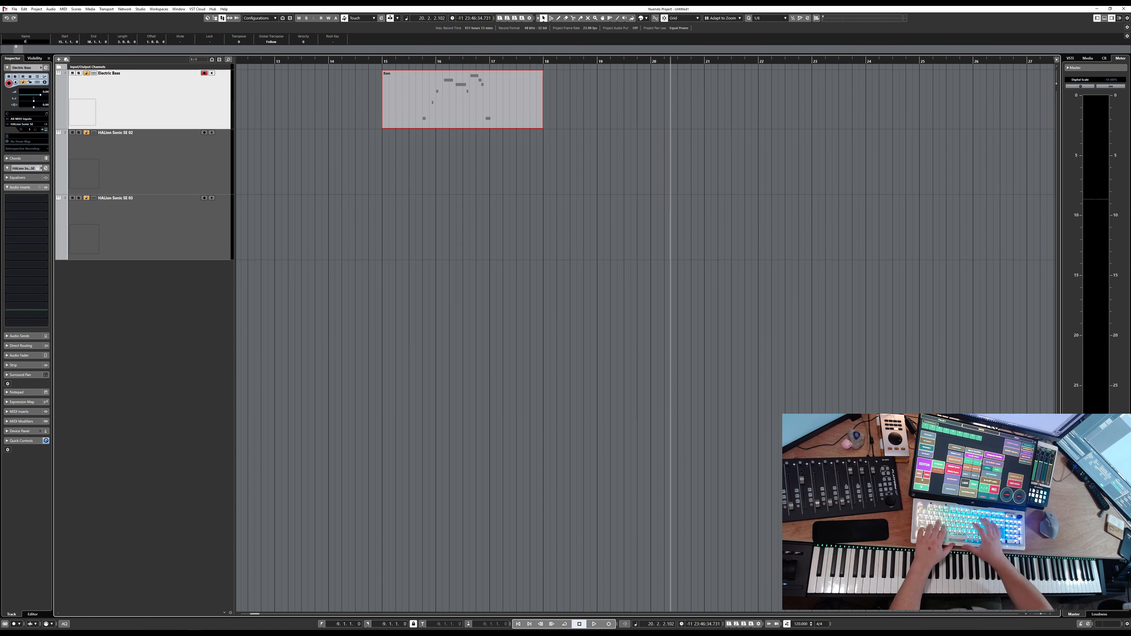
text(lectric Bass)
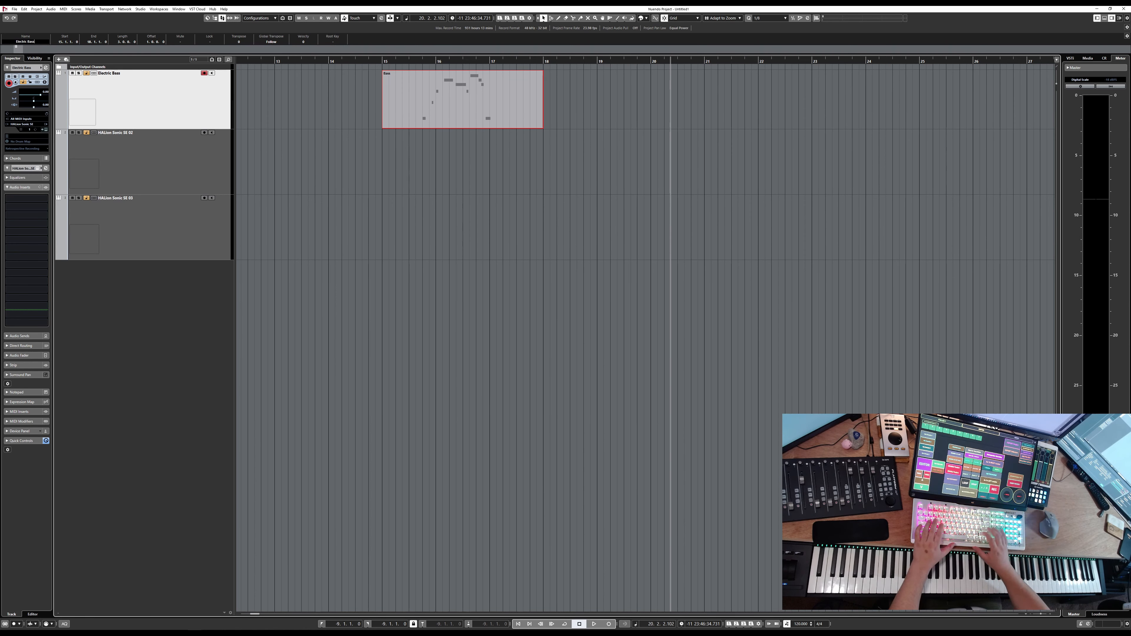
key(Return)
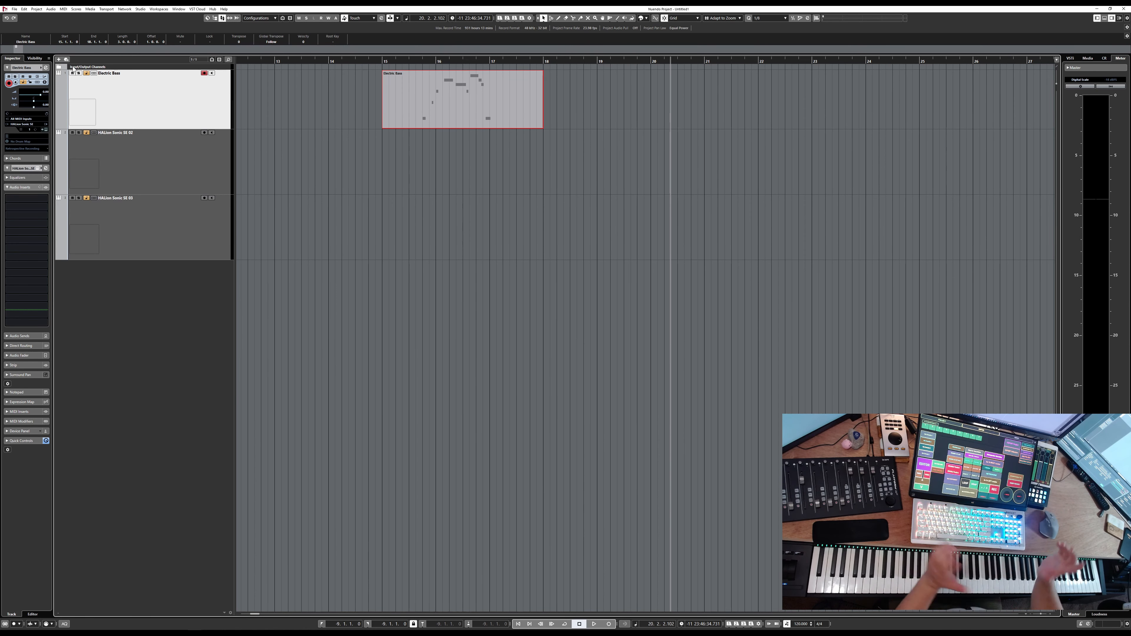
click(40, 46)
text(Bass)
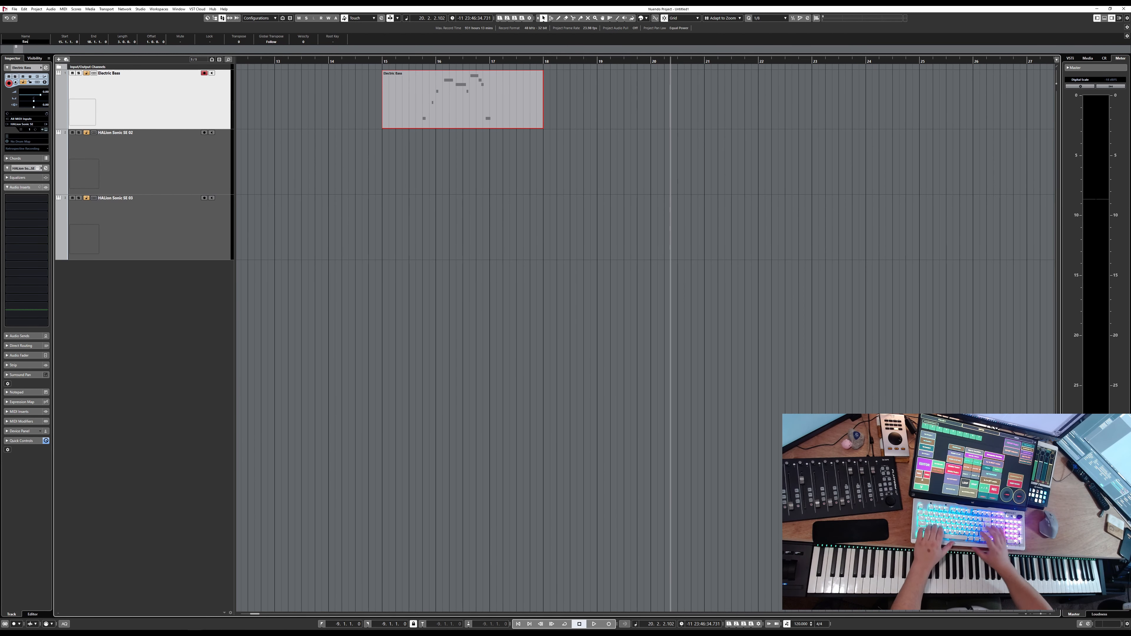
key(Return)
Apply the Electric Bass track name to the track's parts as well
click(199, 111)
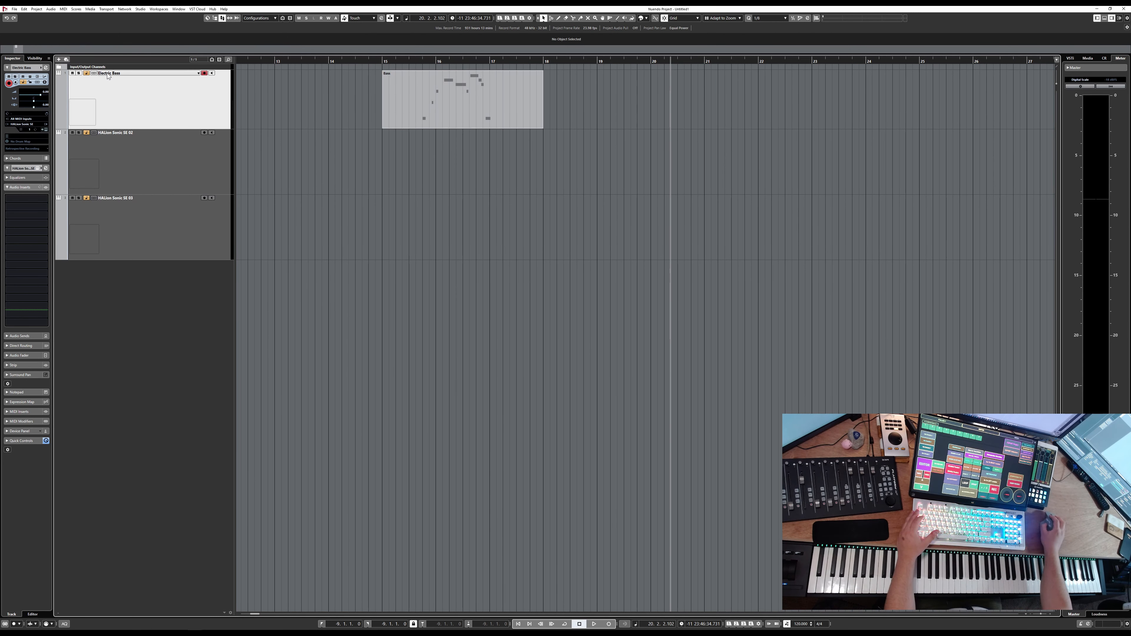
double_click(124, 75)
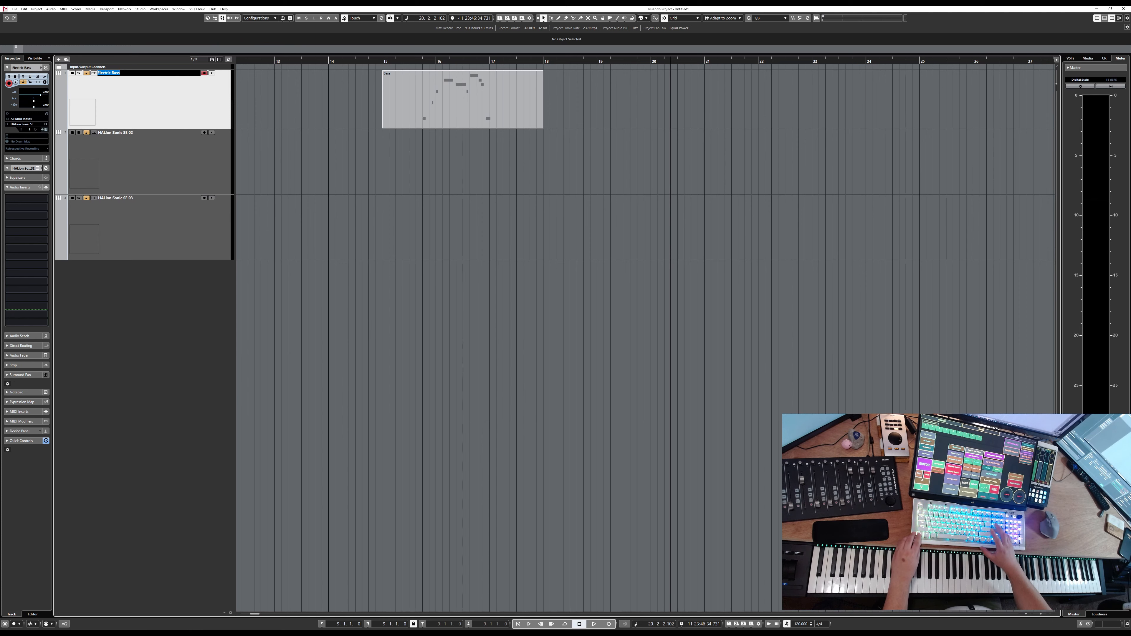
key(alt+Return)
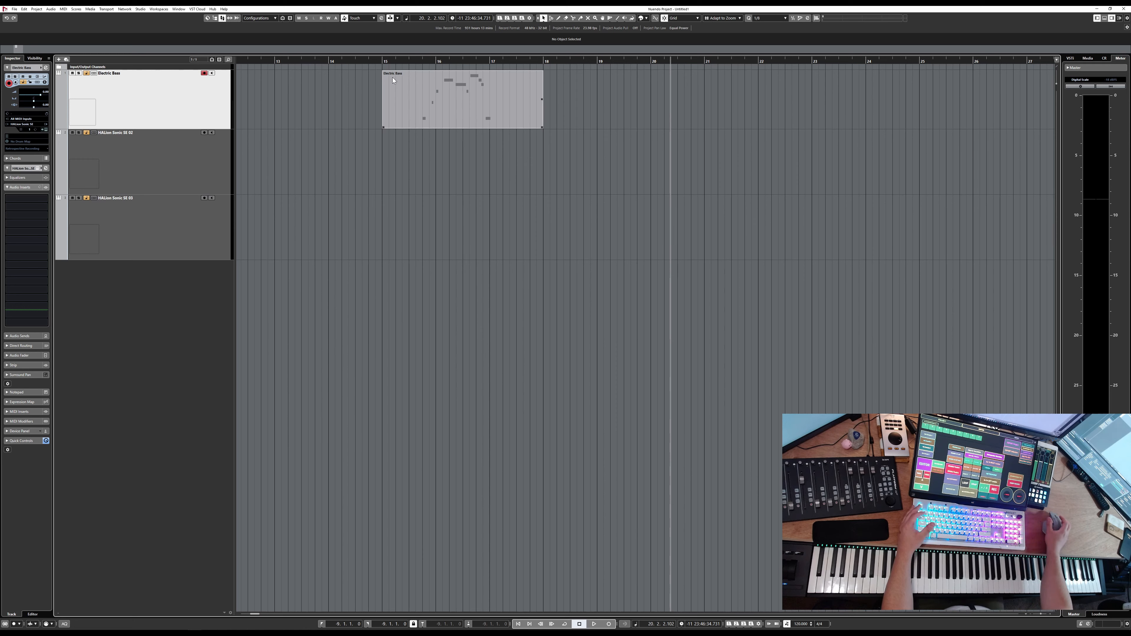
Select the second track, open its HALion Sonic SE window, and load the Tined Mark 1 electric piano program into slot 1
click(387, 89)
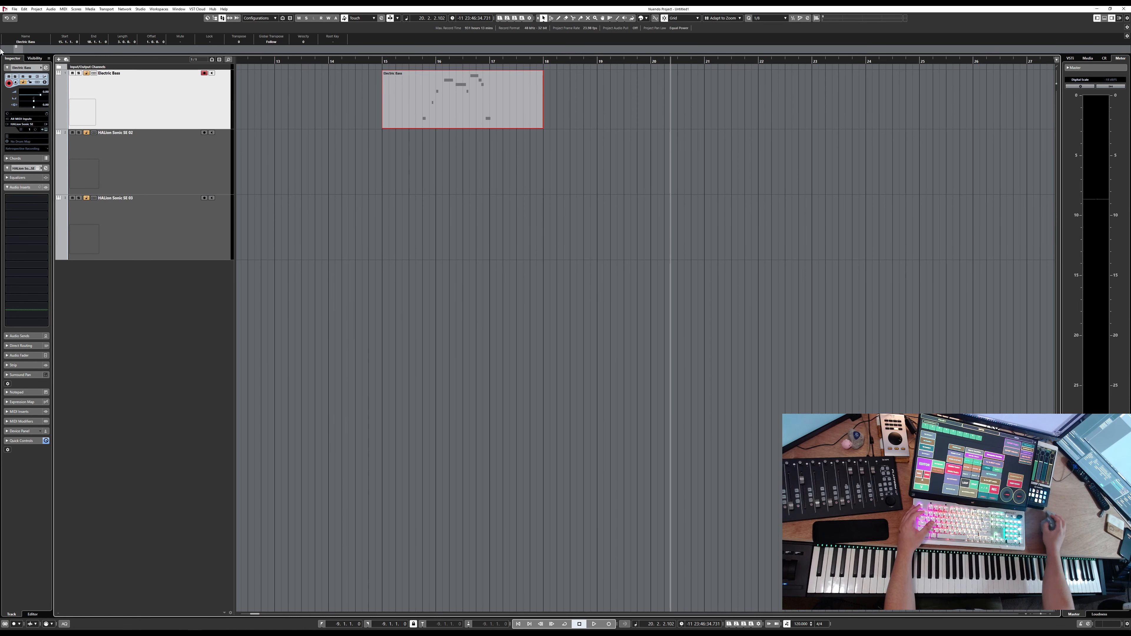
click(362, 153)
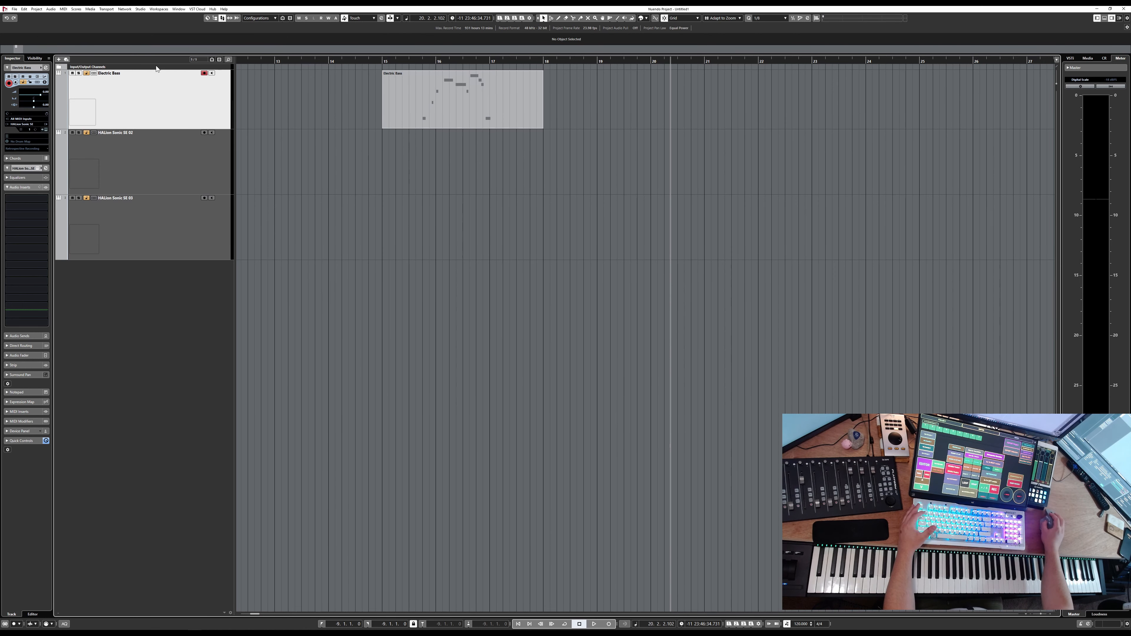
click(157, 190)
key(Return)
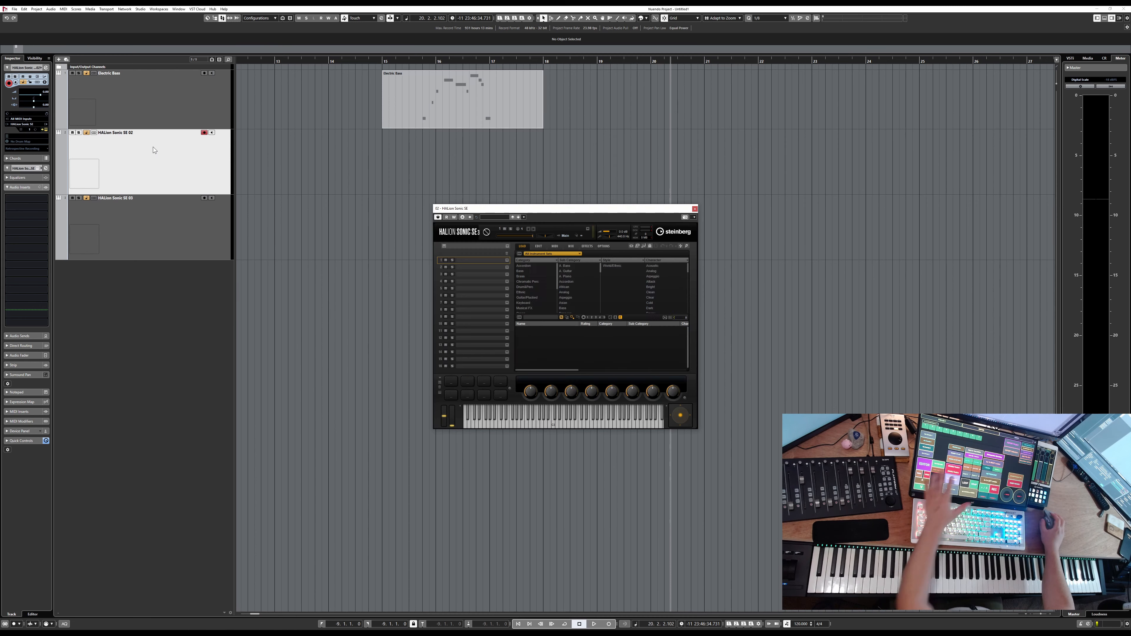
click(506, 260)
click(445, 299)
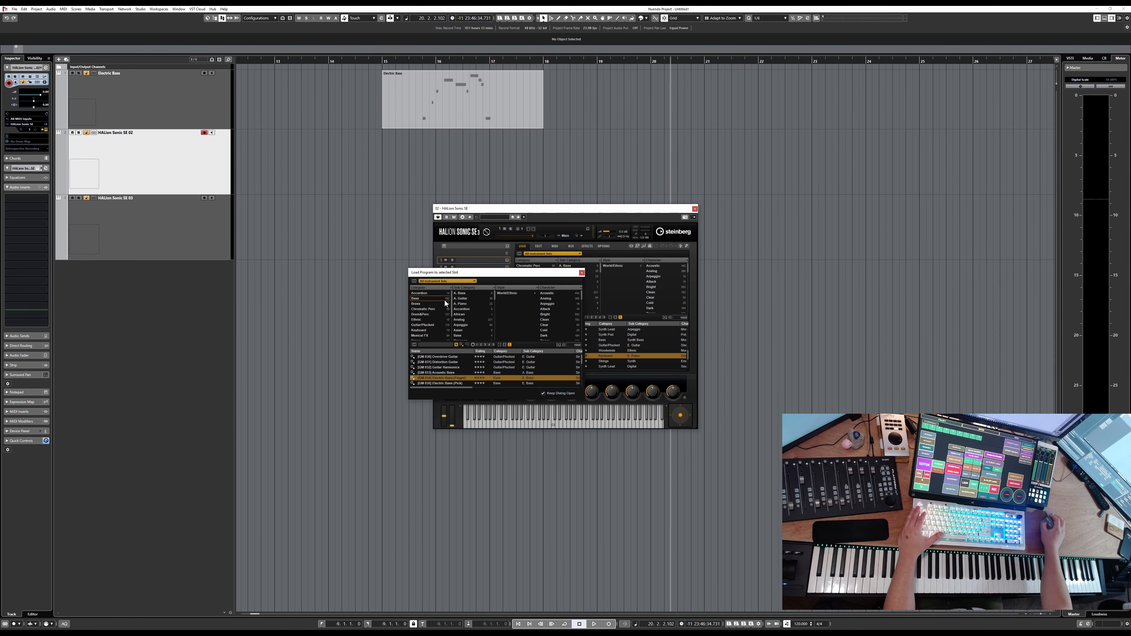
click(423, 331)
click(465, 297)
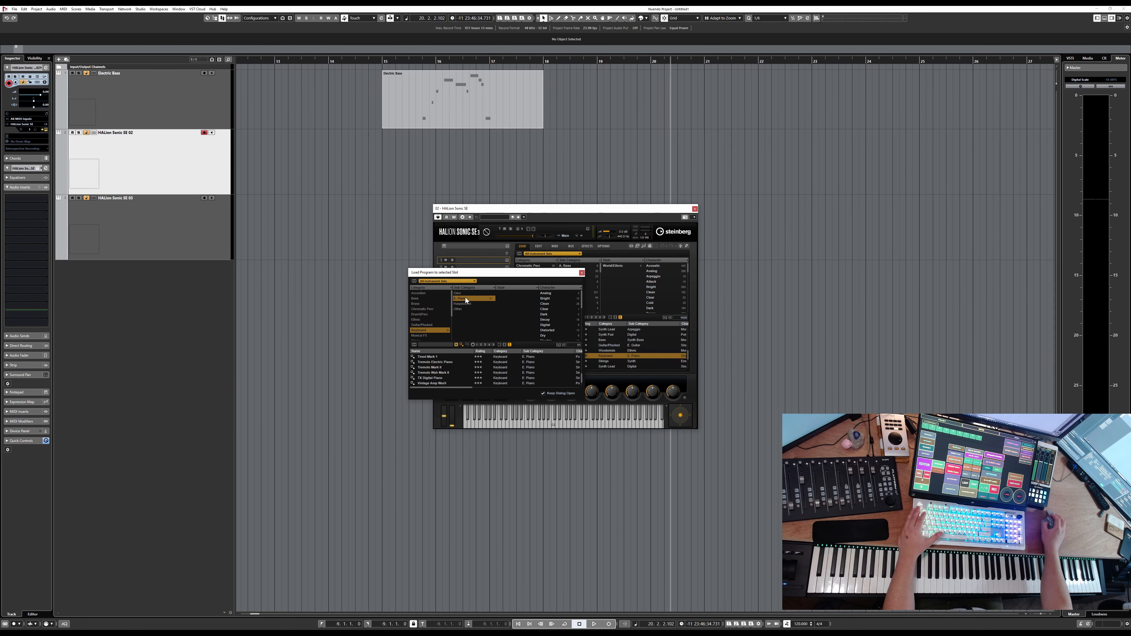
click(429, 357)
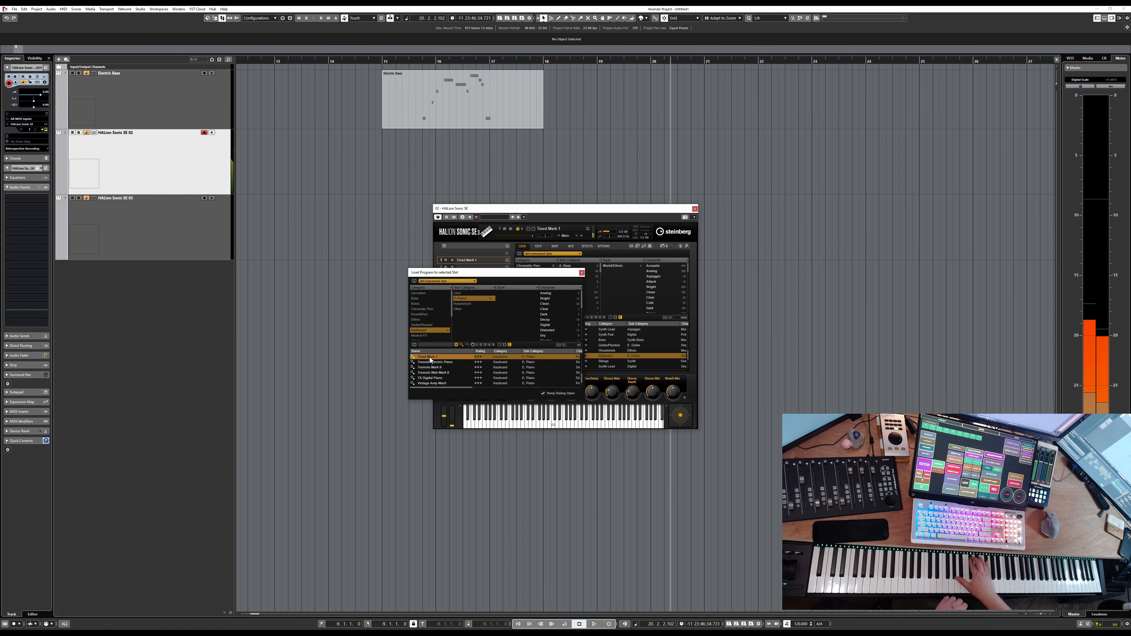
click(581, 273)
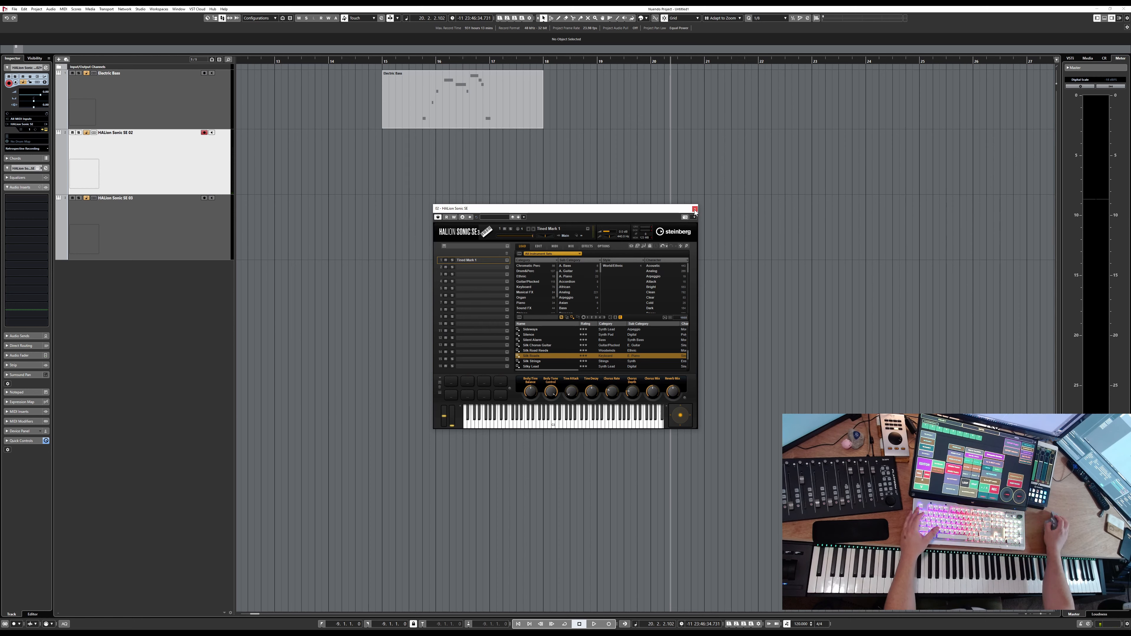
Rename the second track to Rhodes Piano and close its instrument window
double_click(146, 134)
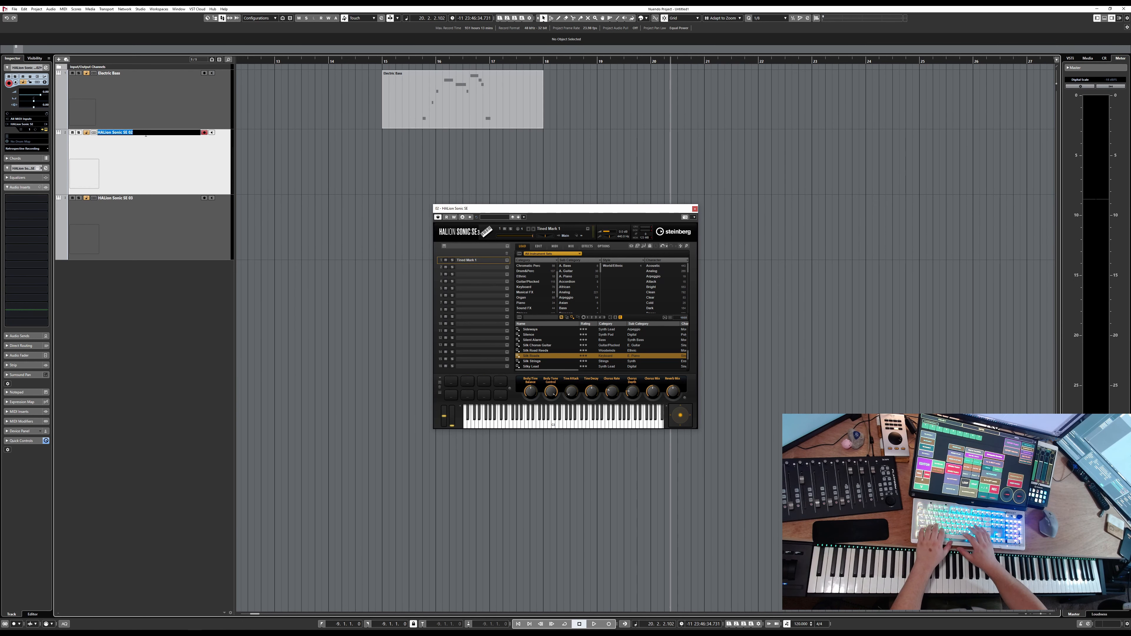
text(Rh)
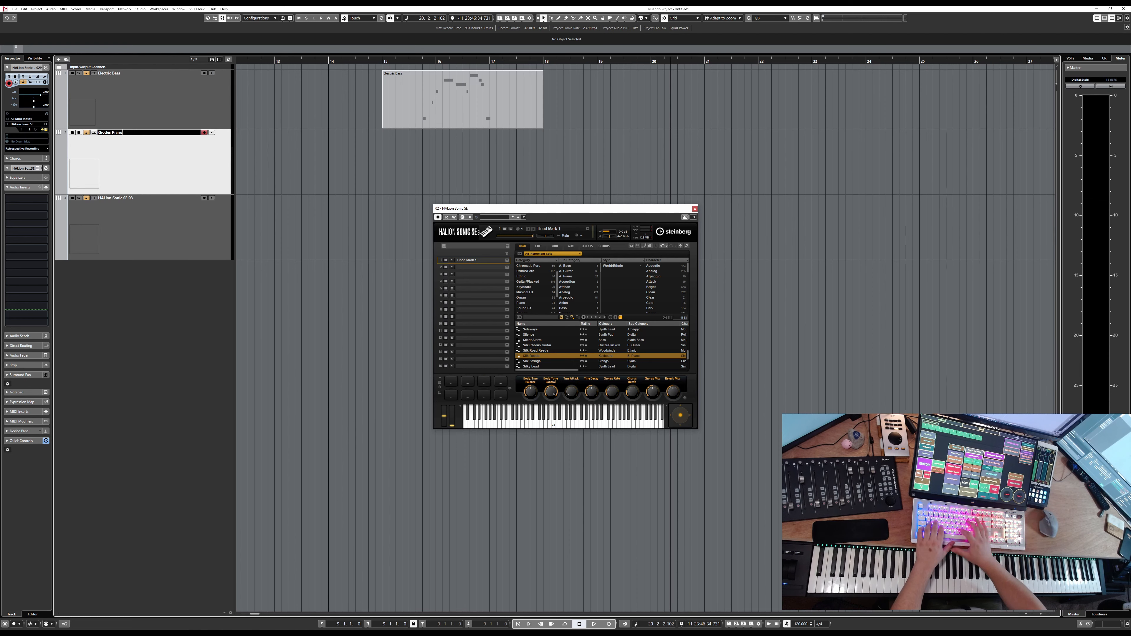
text(odes Piano)
key(Return)
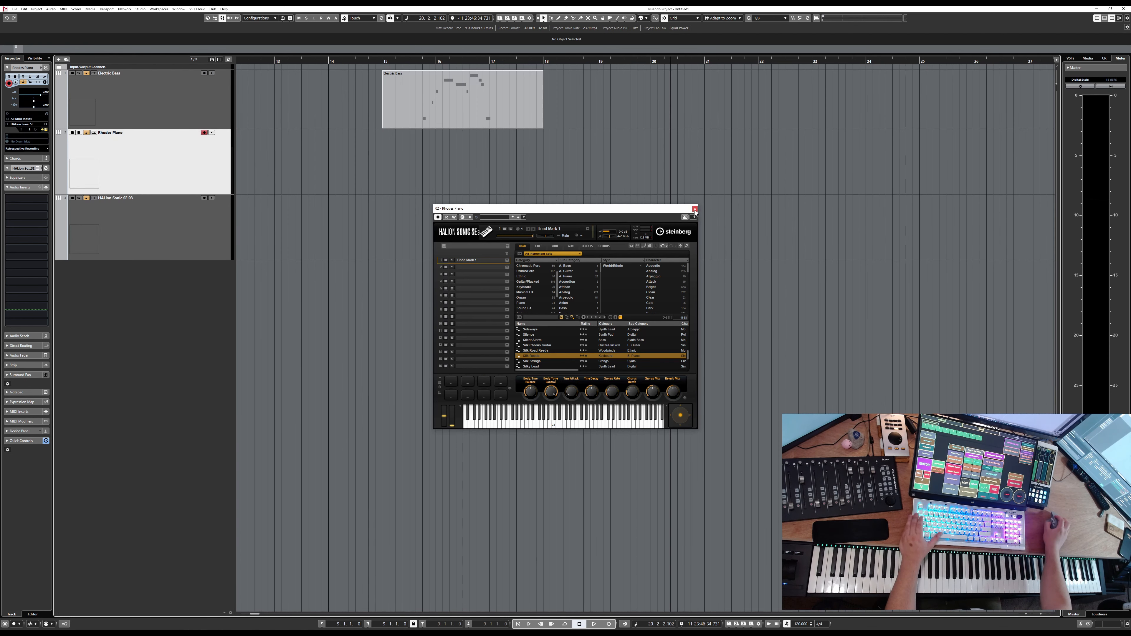
click(693, 209)
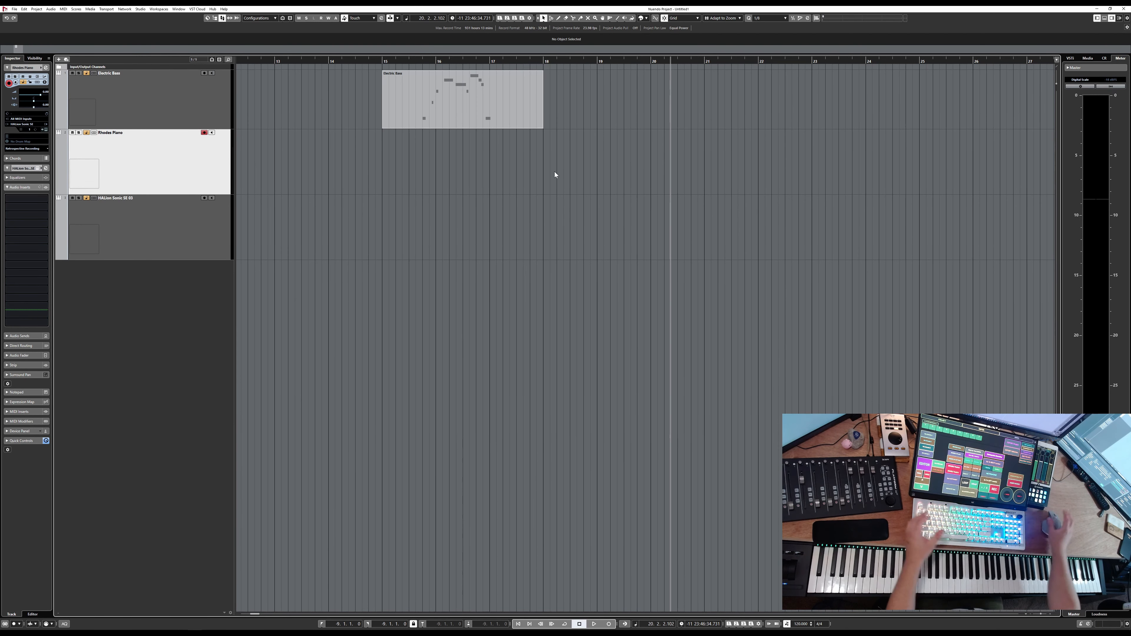
Delete the recorded bass part and place the project cursor near the project start
click(473, 123)
key(Delete)
scroll(477, 150, down, 3)
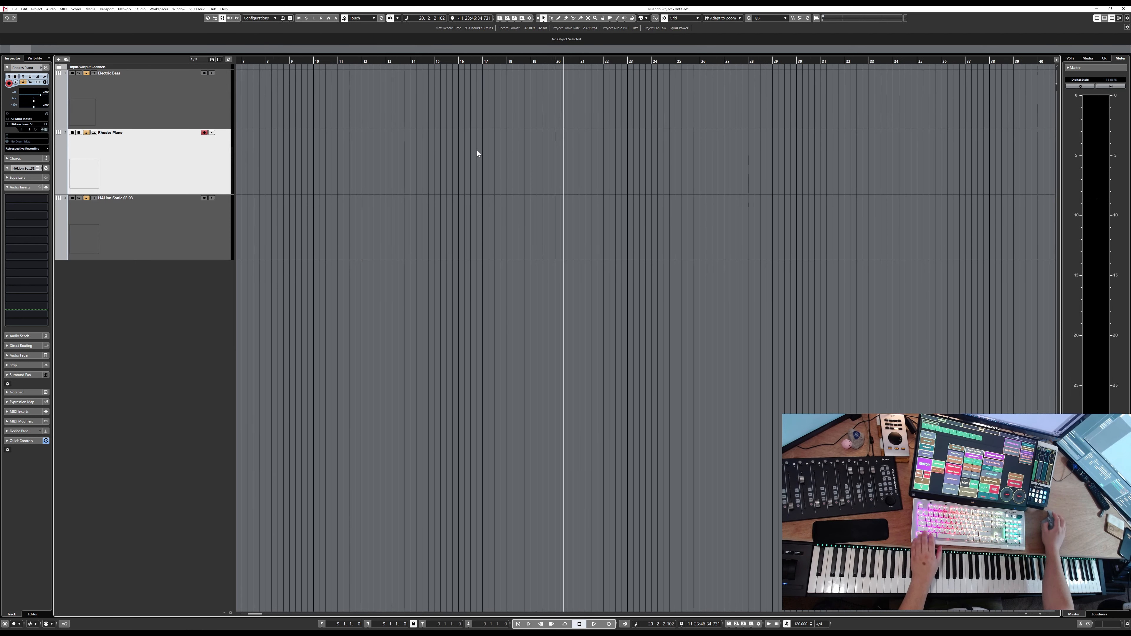
scroll(477, 150, left, 7)
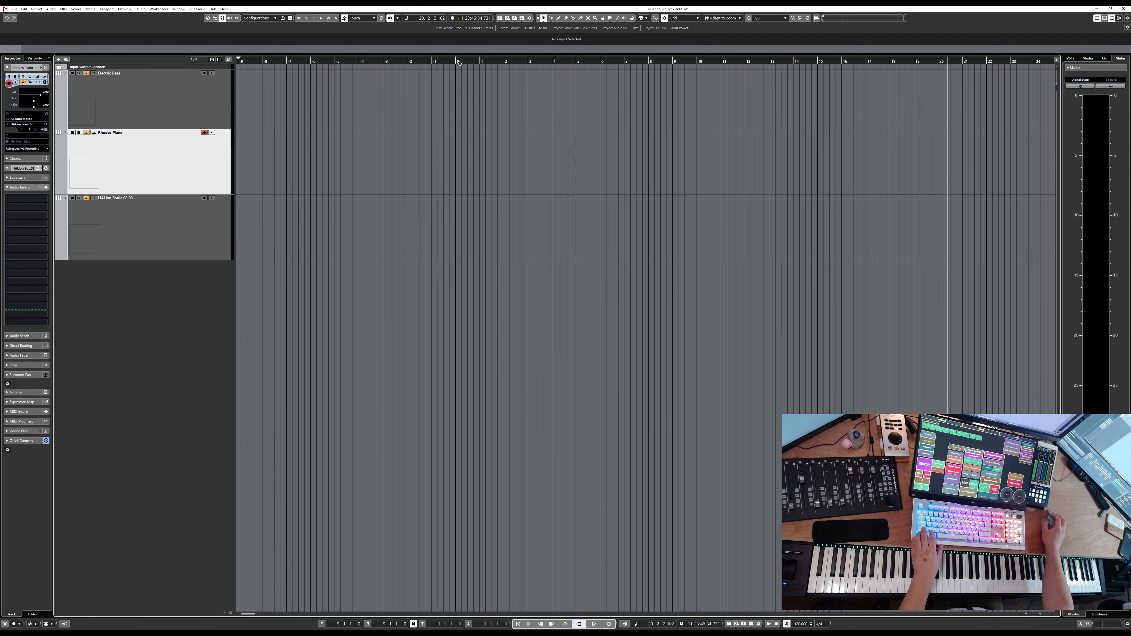
click(459, 63)
scroll(420, 136, up, 3)
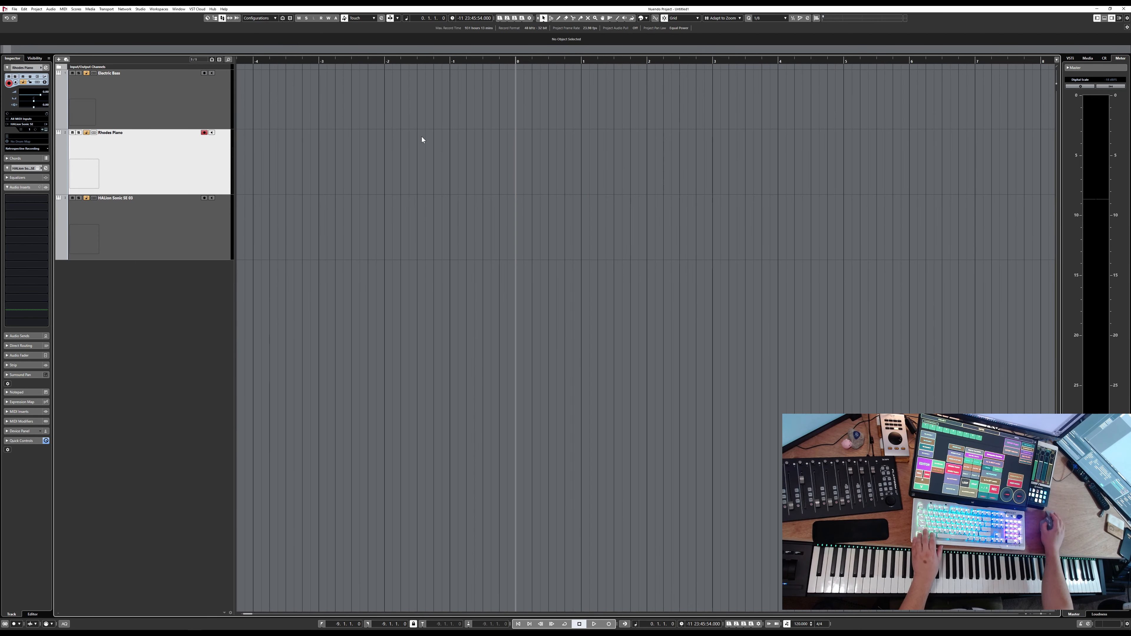
scroll(461, 149, down, 2)
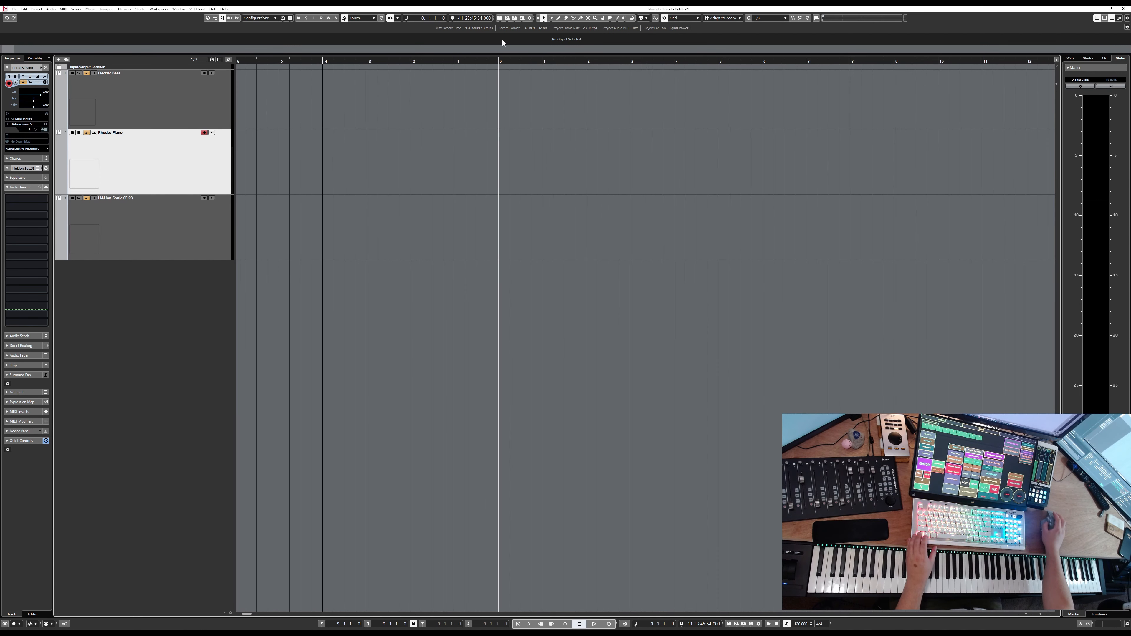
scroll(501, 80, right, 3)
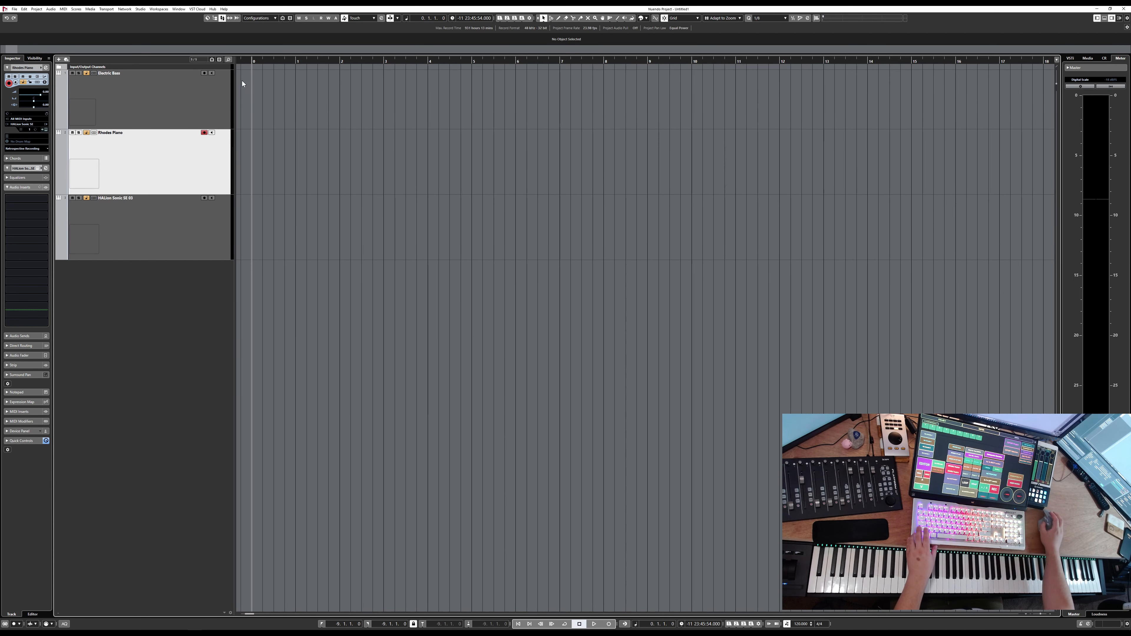
scroll(293, 134, left, 4)
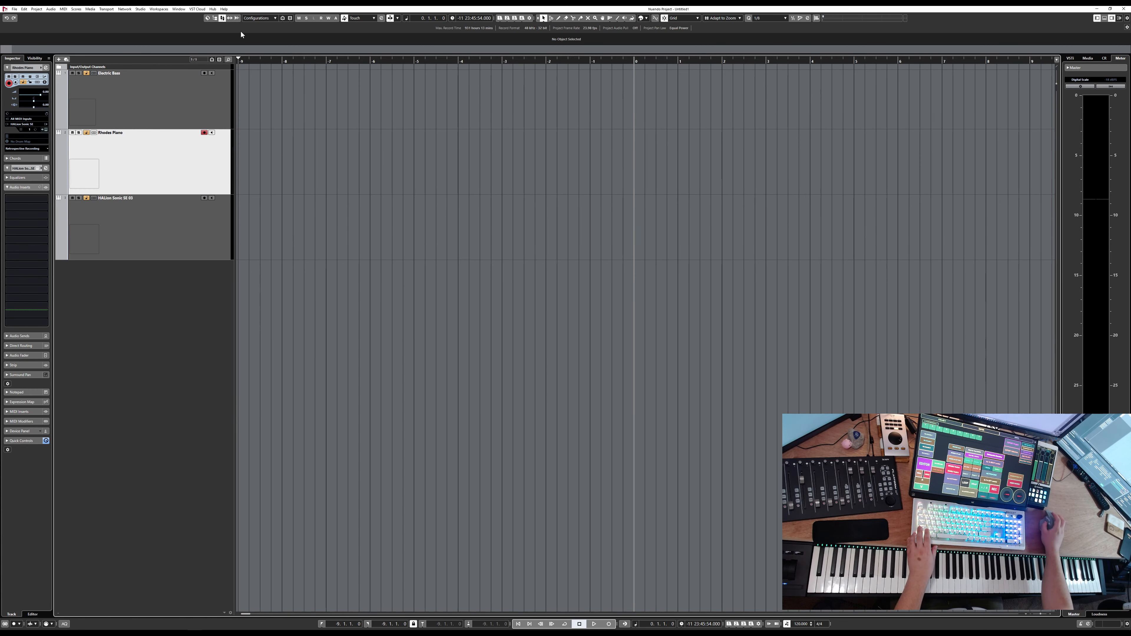
click(36, 8)
click(381, 144)
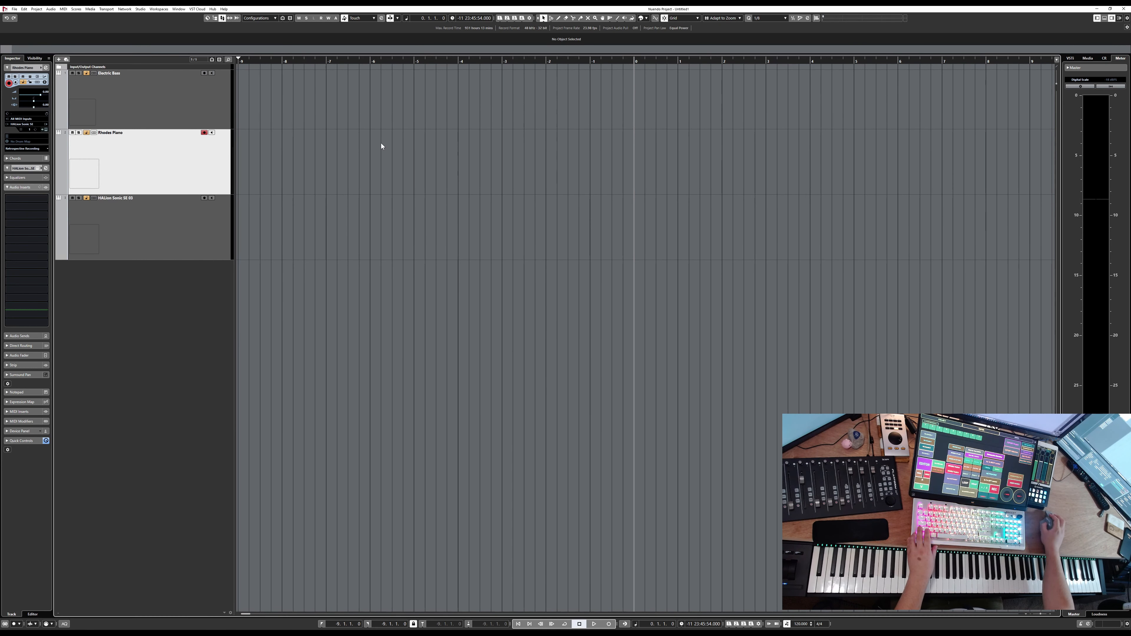
scroll(489, 175, right, 3)
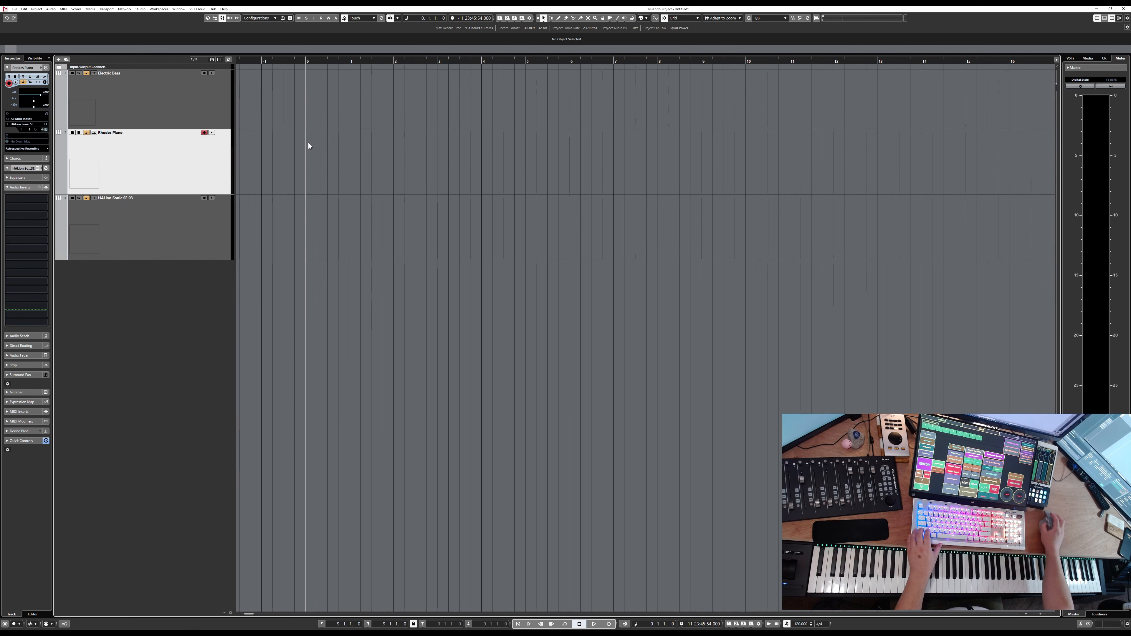
scroll(310, 142, right, 2)
scroll(311, 141, left, 1)
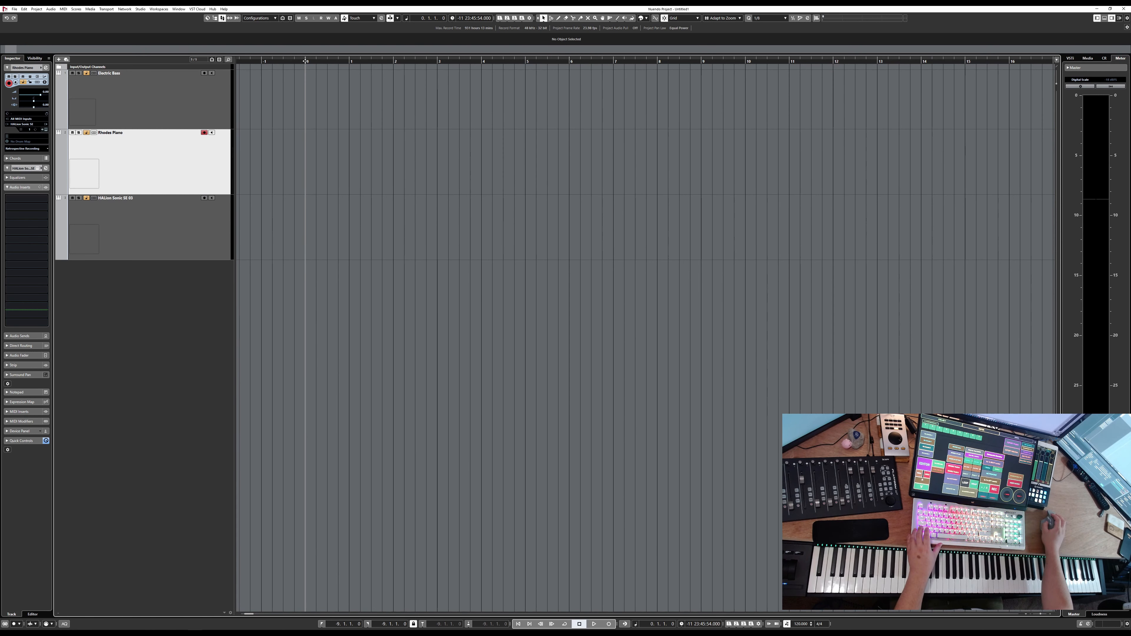
Select the third track, open its HALion Sonic SE window, and load the Stereo GM Kit drum program into slot 1
click(183, 228)
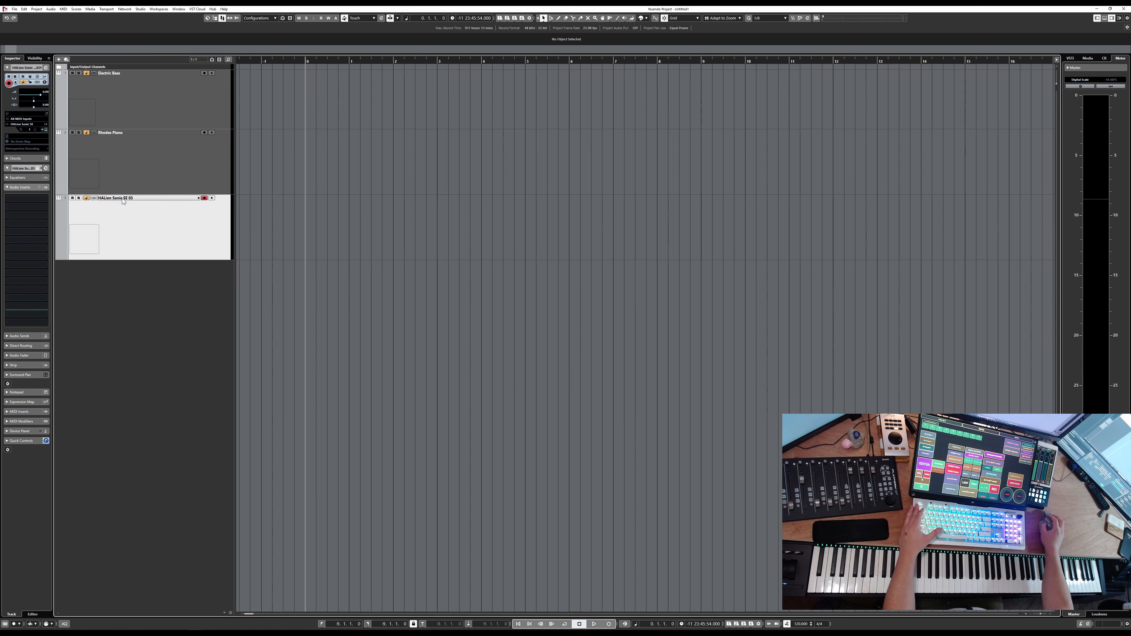
key(e)
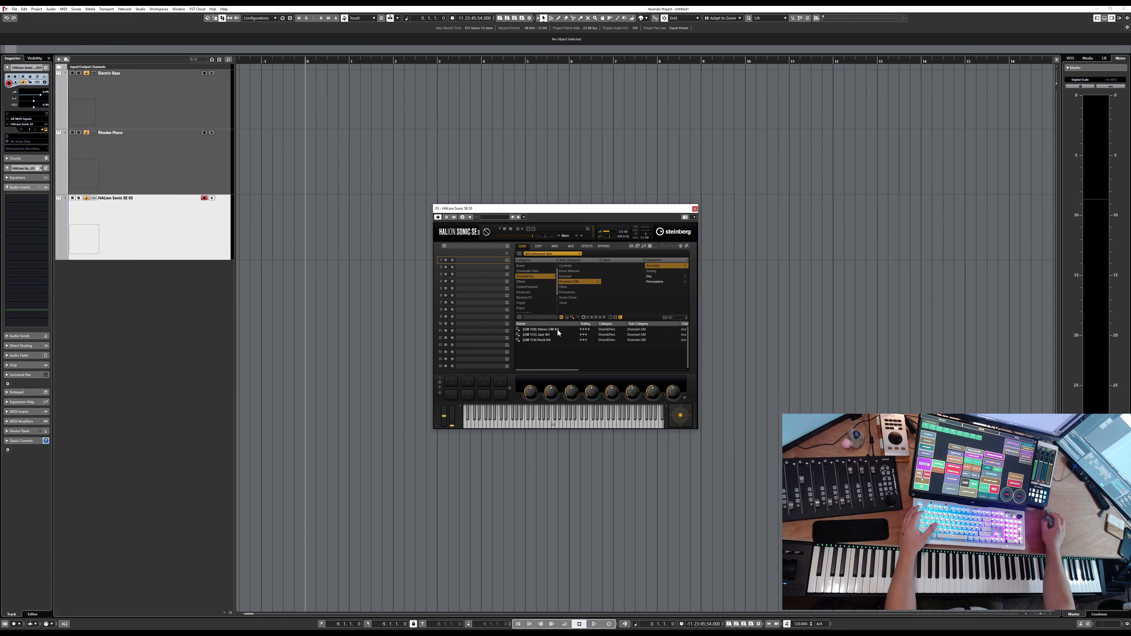
double_click(550, 328)
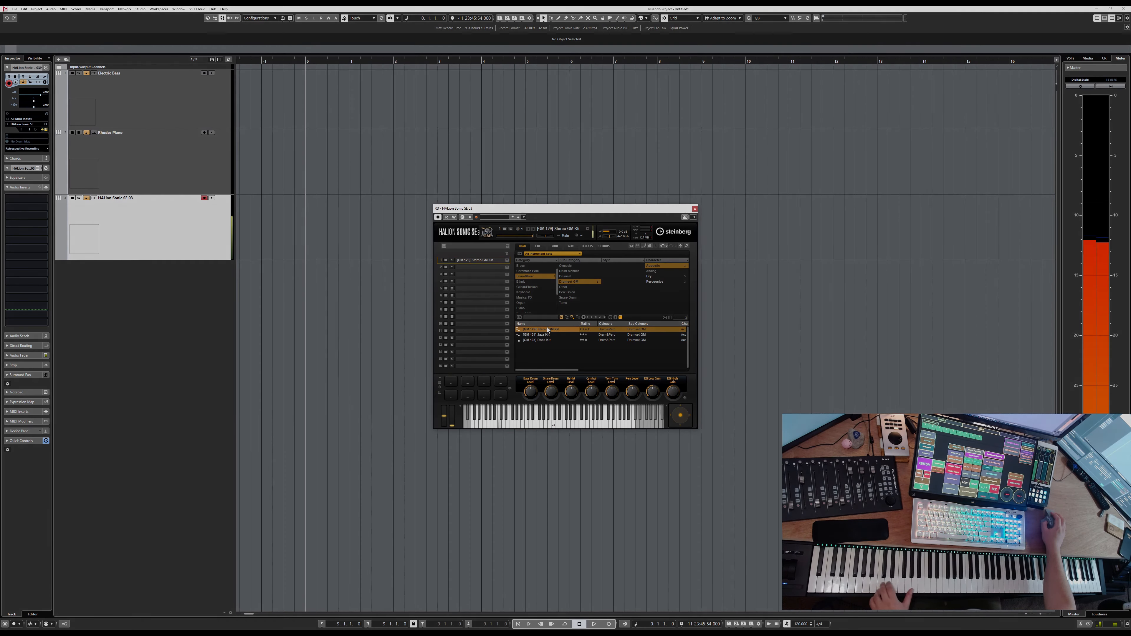